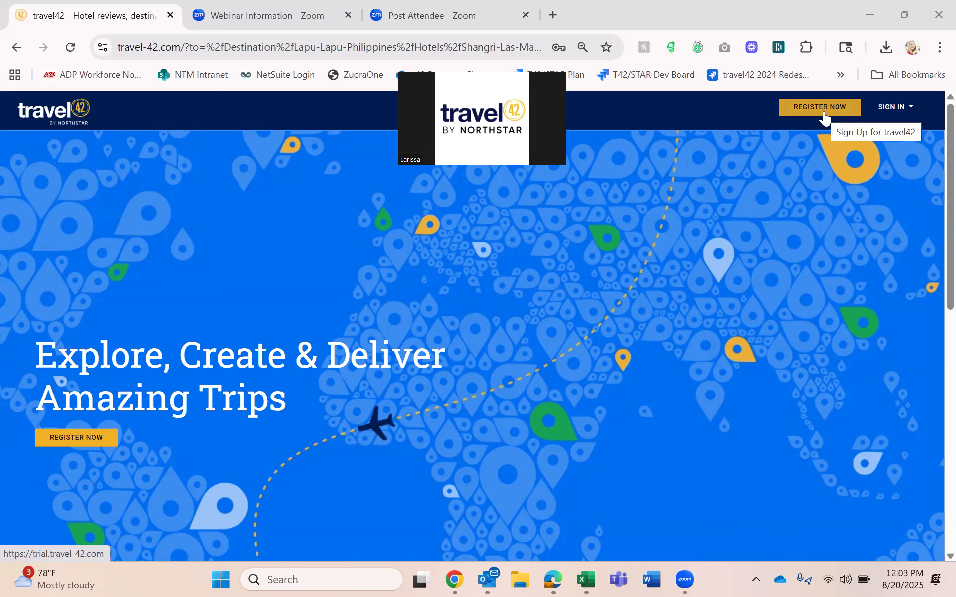
Sign in to travel42 with the prefilled saved credentials and open the Dashboard.
click(886, 113)
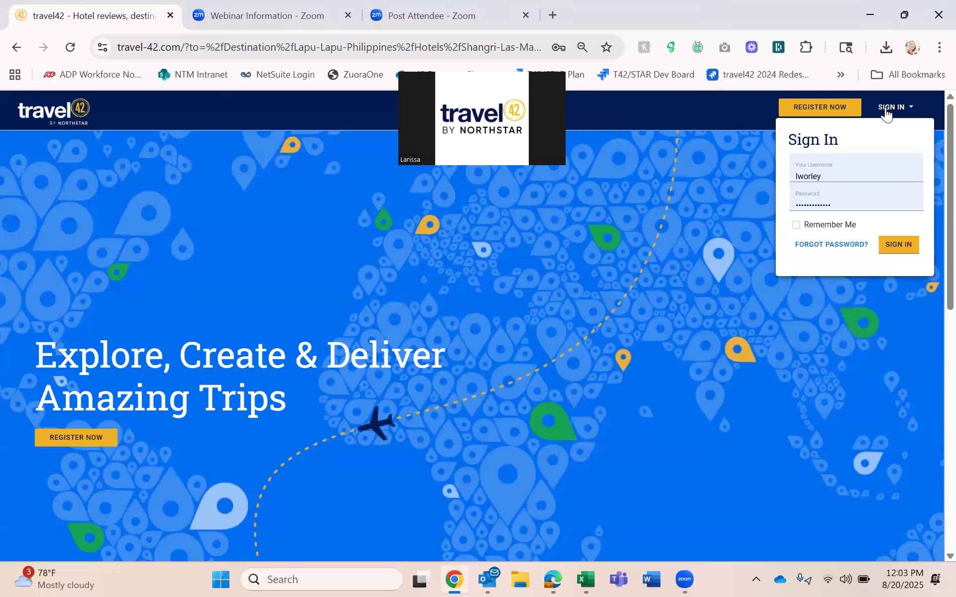
click(892, 245)
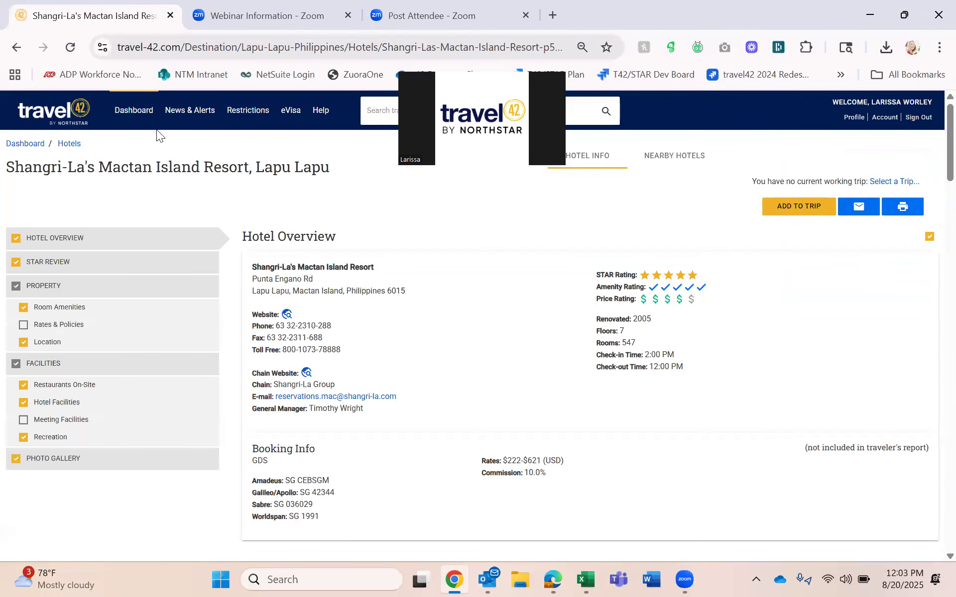
click(132, 118)
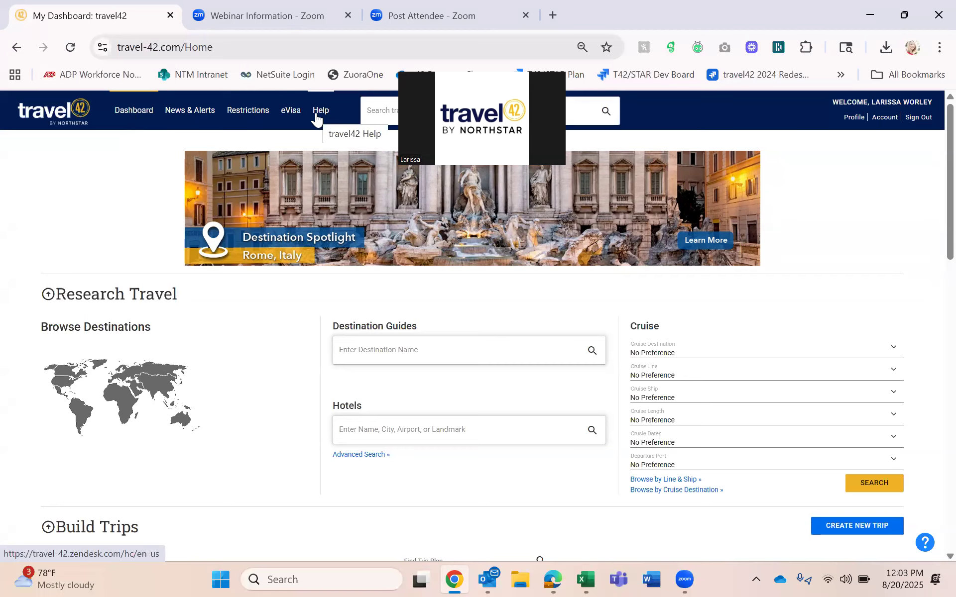
Open News & Alerts and look through the updated destinations, updated hotels, travel alerts and travel news sections.
click(198, 113)
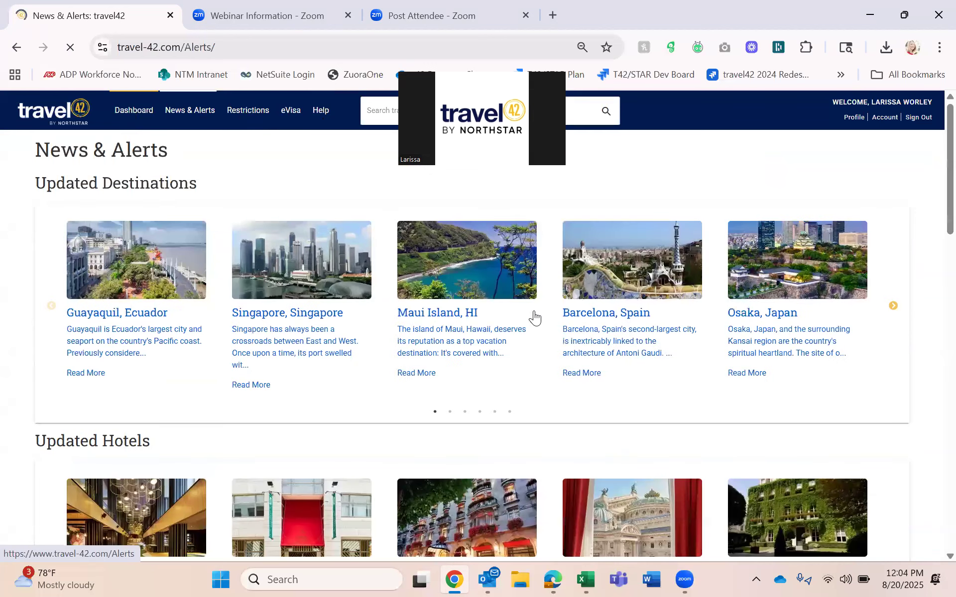
scroll(933, 249, down, 7)
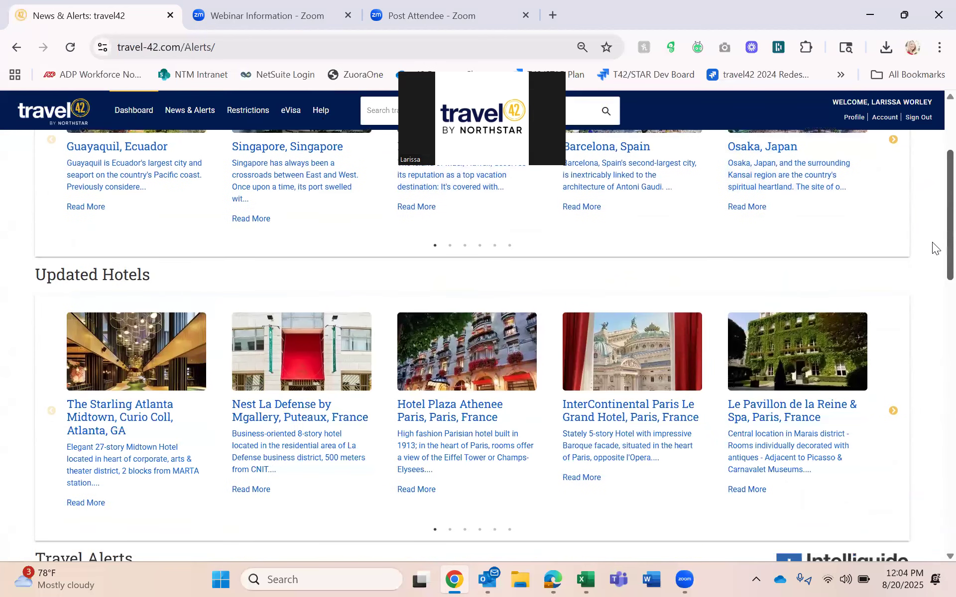
scroll(934, 299, down, 4)
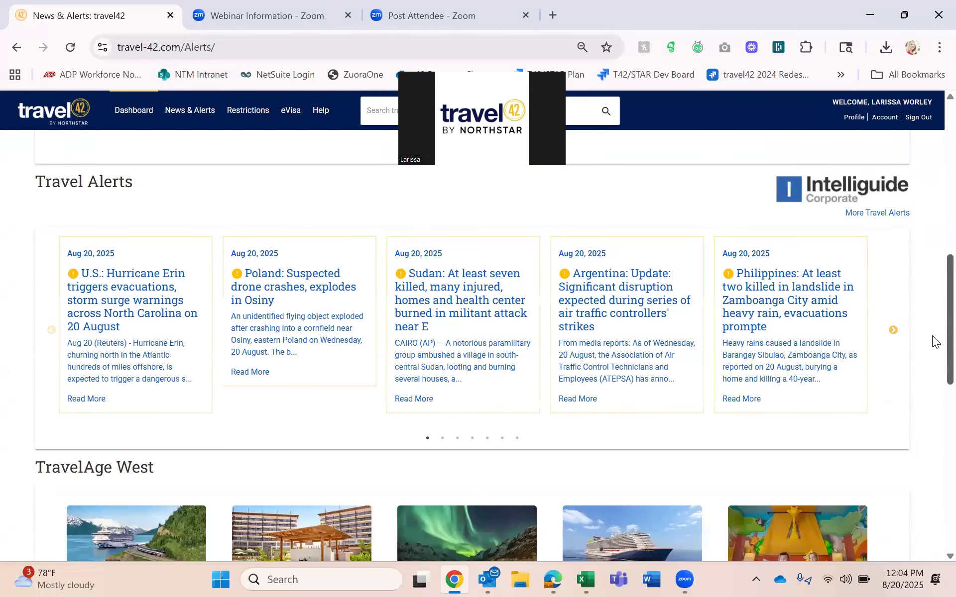
scroll(934, 369, down, 5)
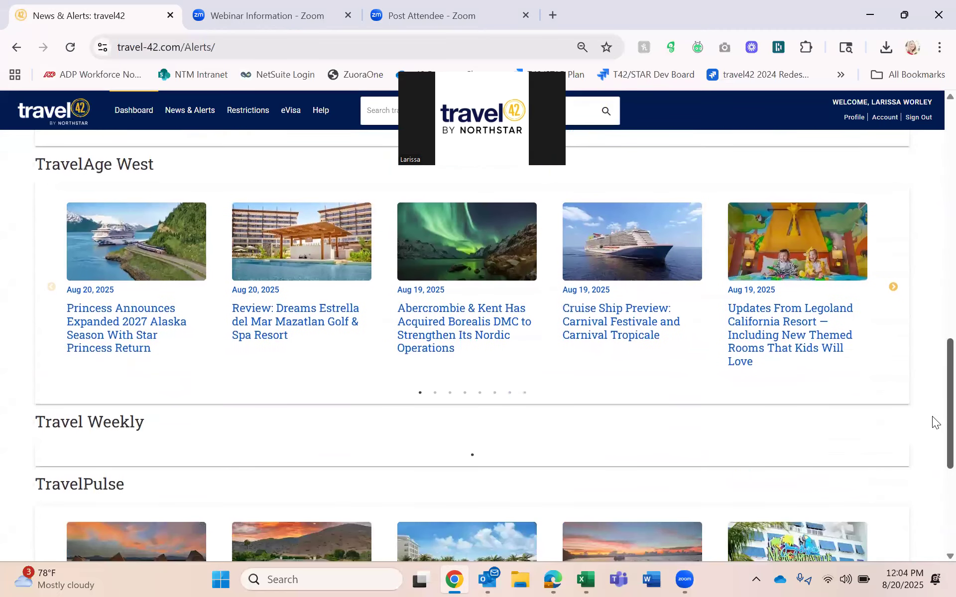
scroll(933, 438, down, 1)
scroll(933, 249, up, 10)
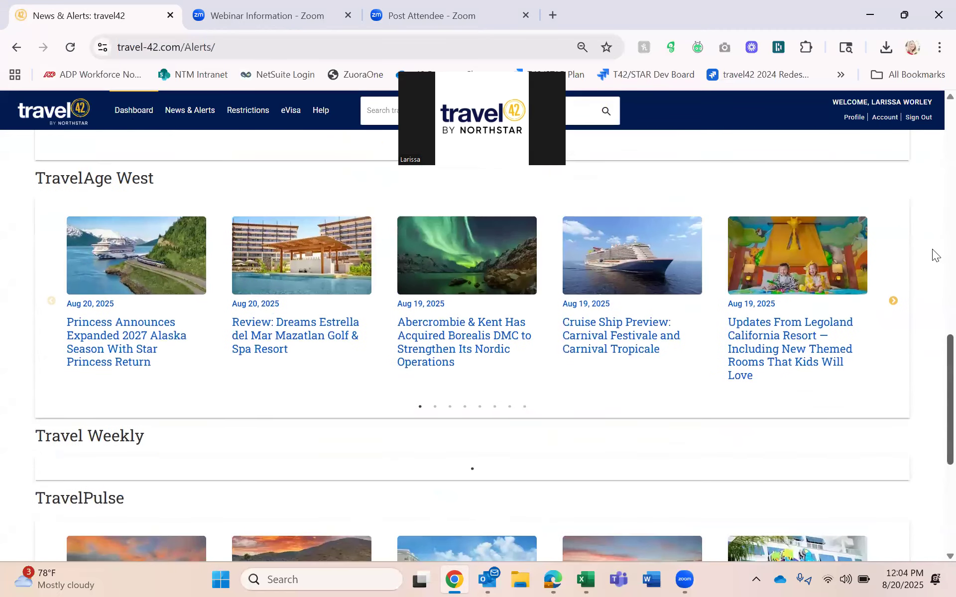
scroll(932, 179, up, 7)
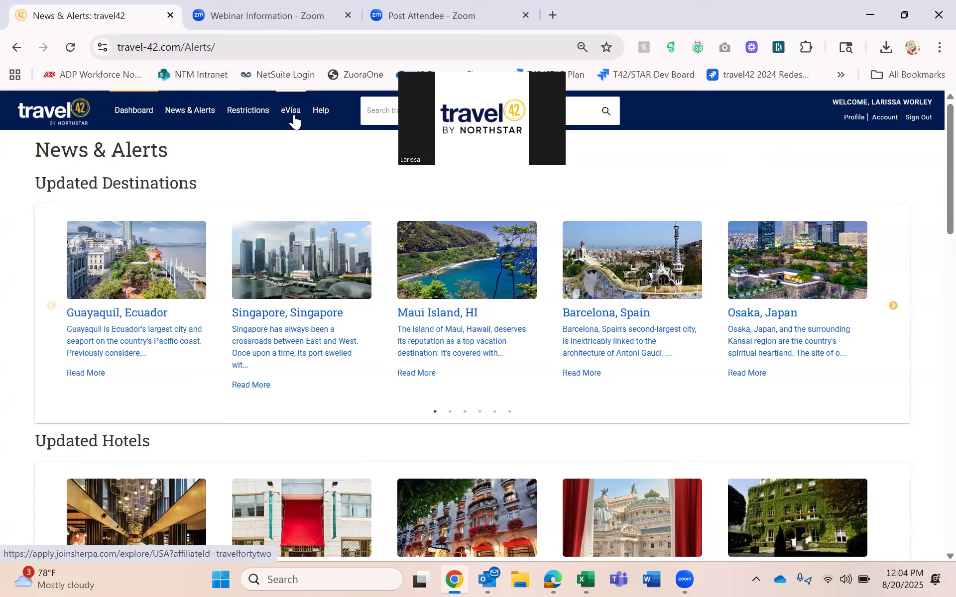
Open the user profile and review the business card, Client View preferences, and Report Items preferences including the default destination template options.
click(862, 119)
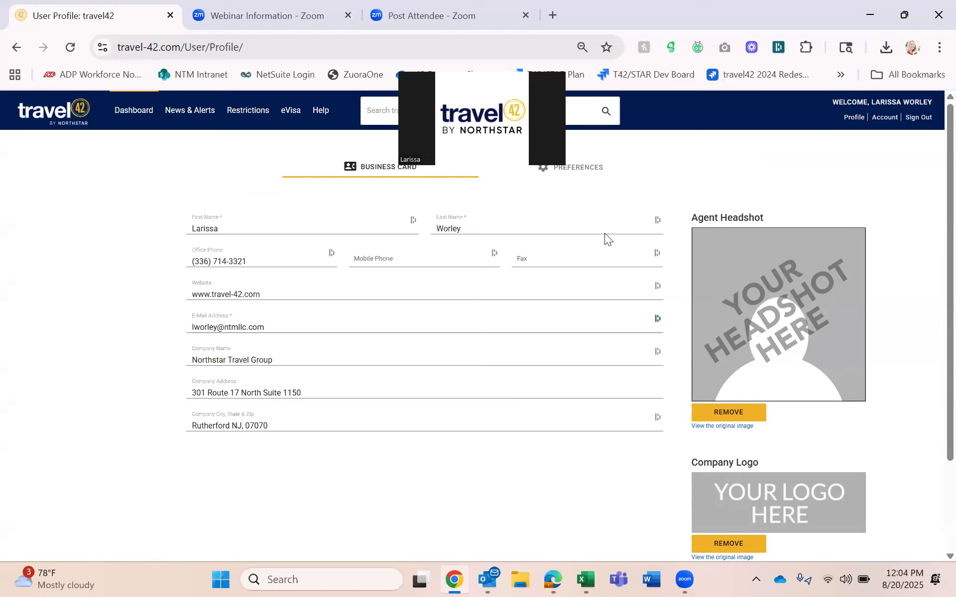
click(600, 177)
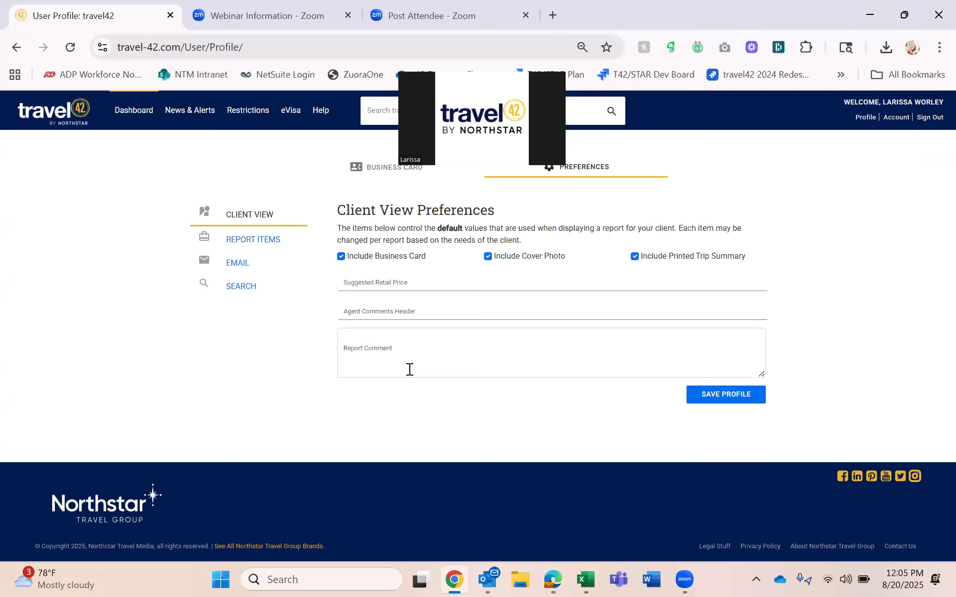
click(243, 240)
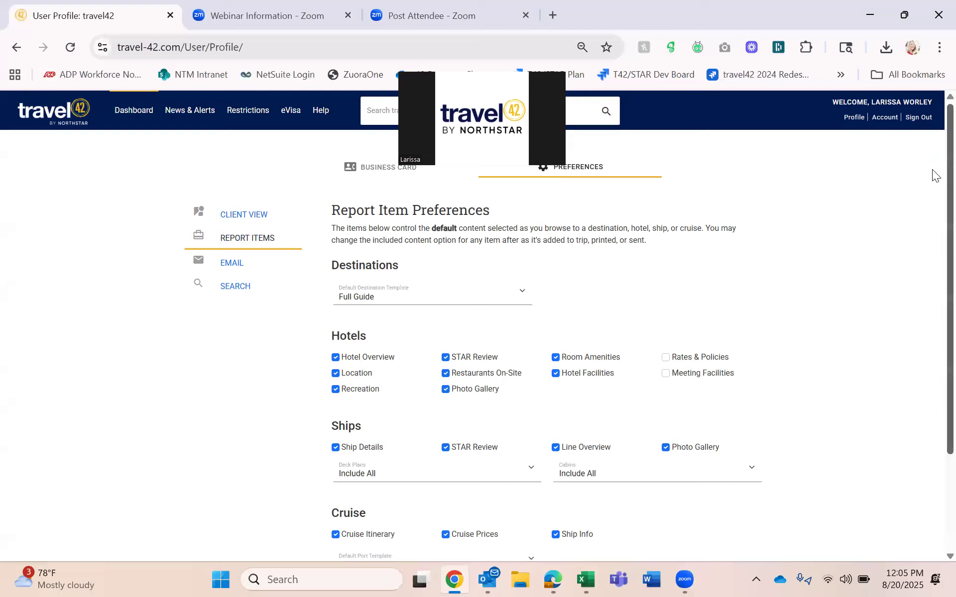
scroll(933, 212, down, 1)
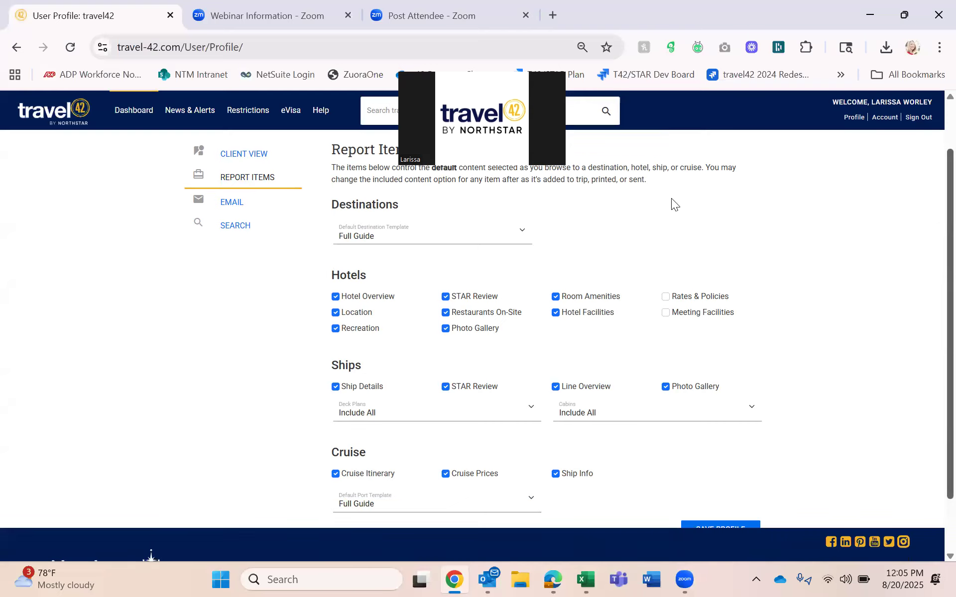
click(508, 232)
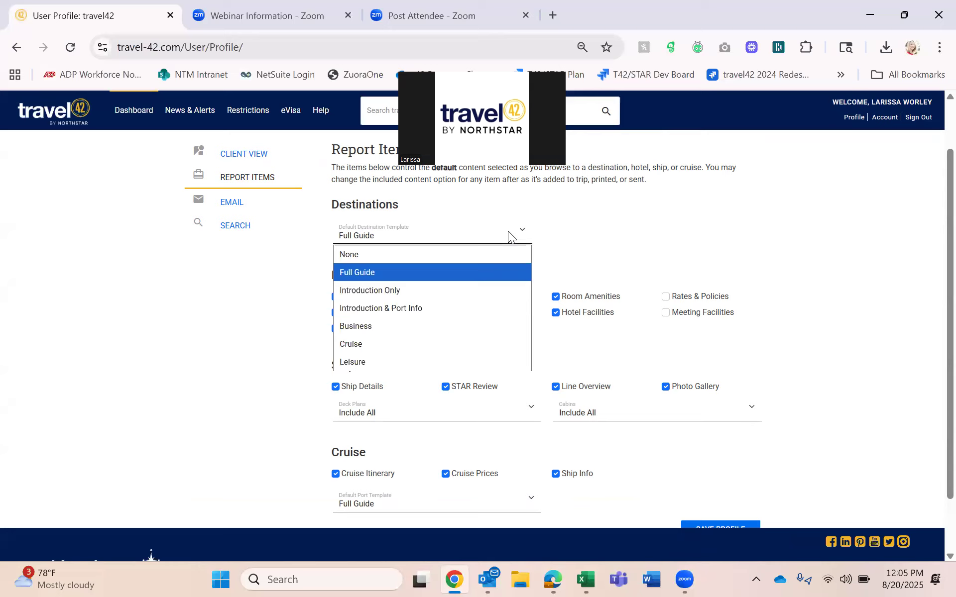
click(797, 259)
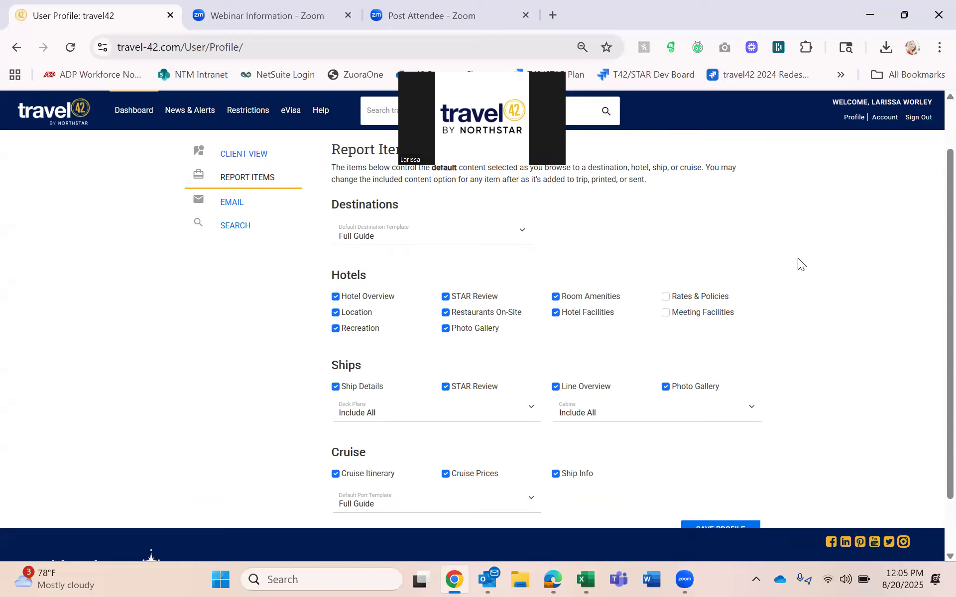
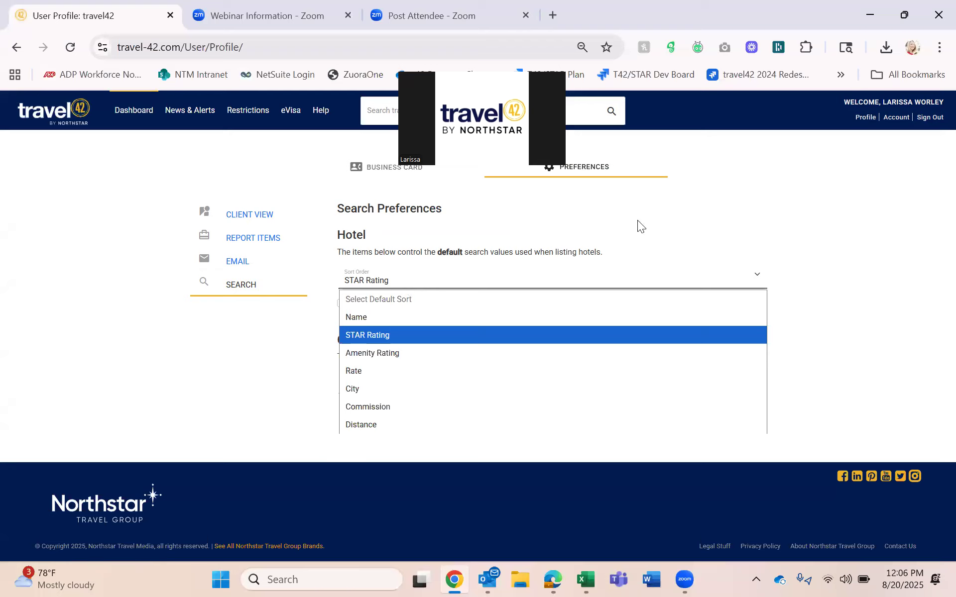
Check the hotel and cruise sort order options in the search preferences, choosing Departure Date for cruises, and return to the Dashboard without saving.
click(773, 200)
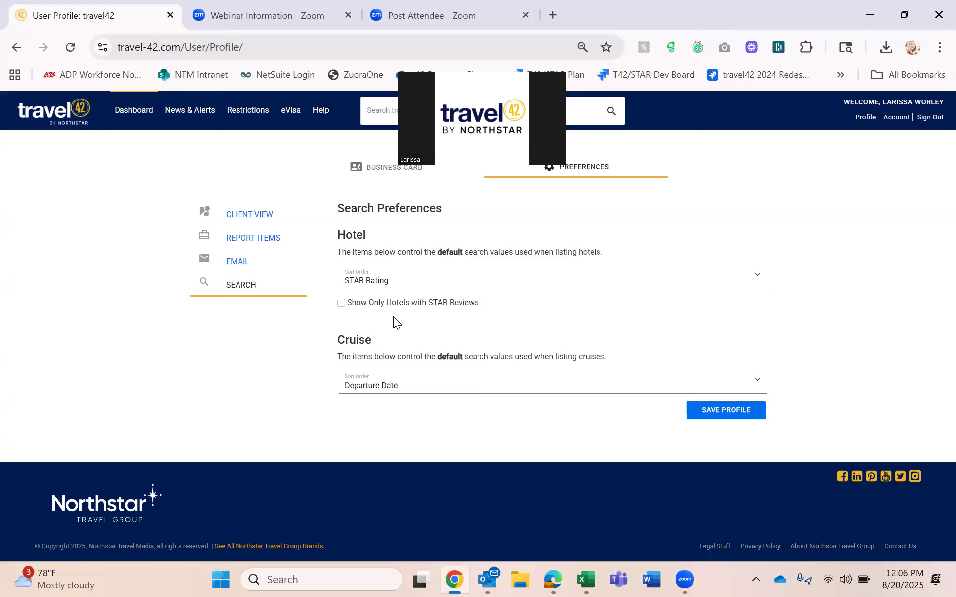
click(408, 387)
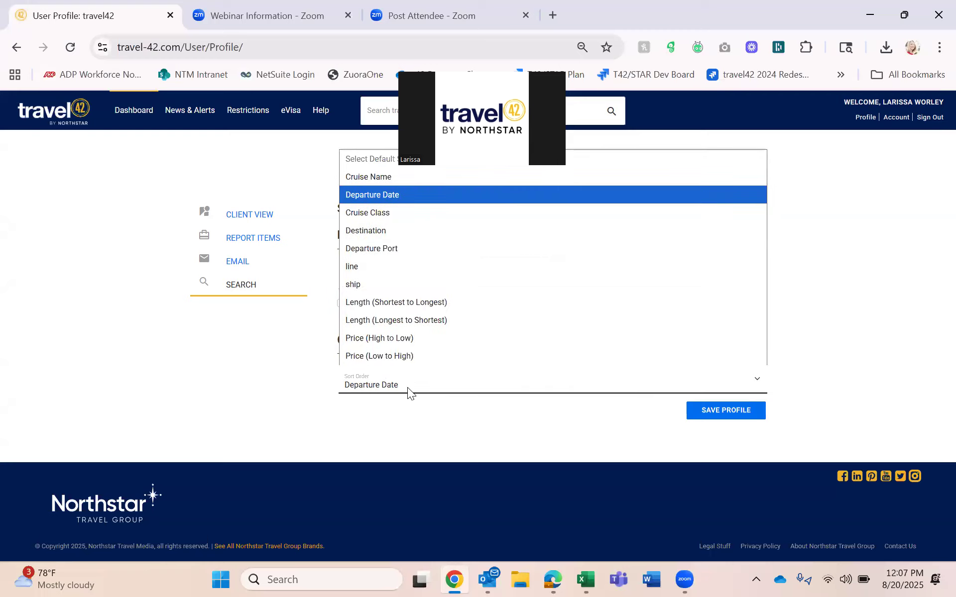
click(376, 198)
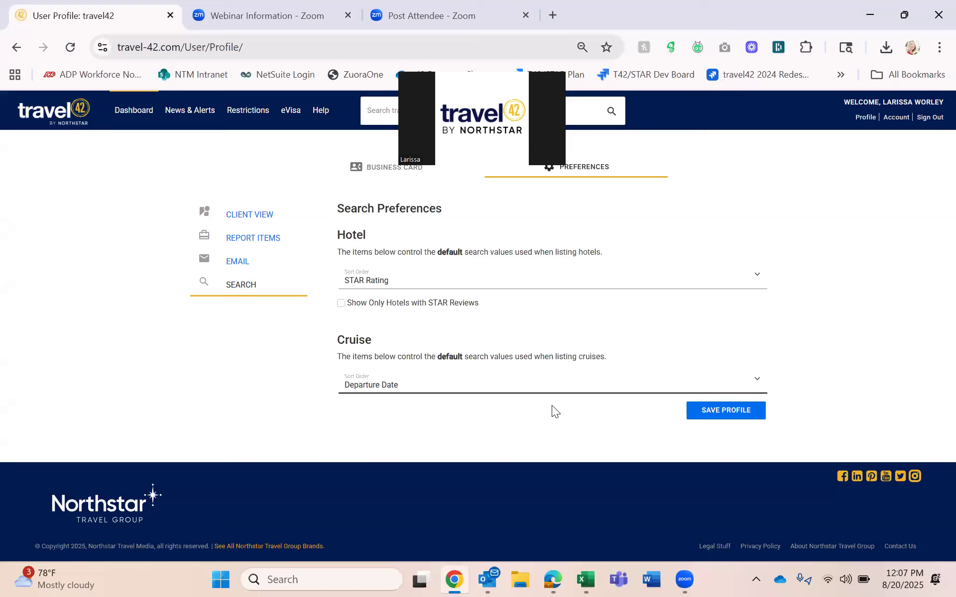
click(142, 119)
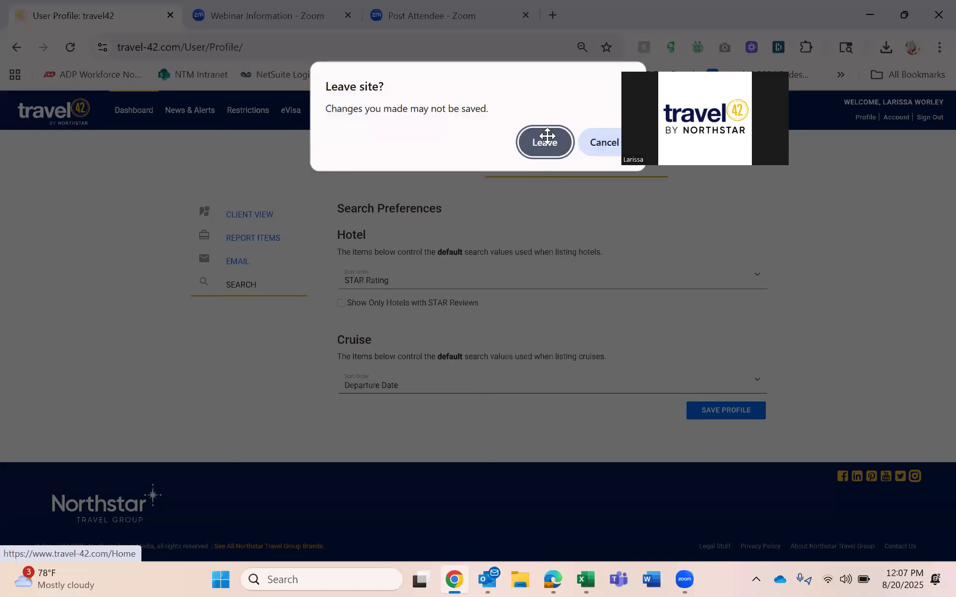
click(544, 142)
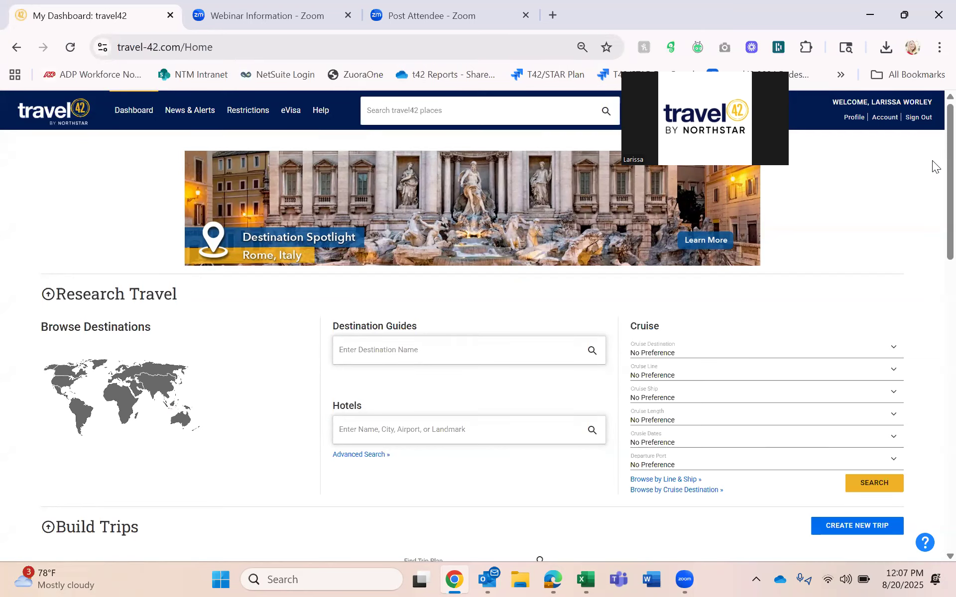
Open the new traveler form under Manage Travelers, look through its Required, Contact, Address and Preferences sections, and close it without creating a traveler.
scroll(934, 199, down, 3)
scroll(934, 261, down, 10)
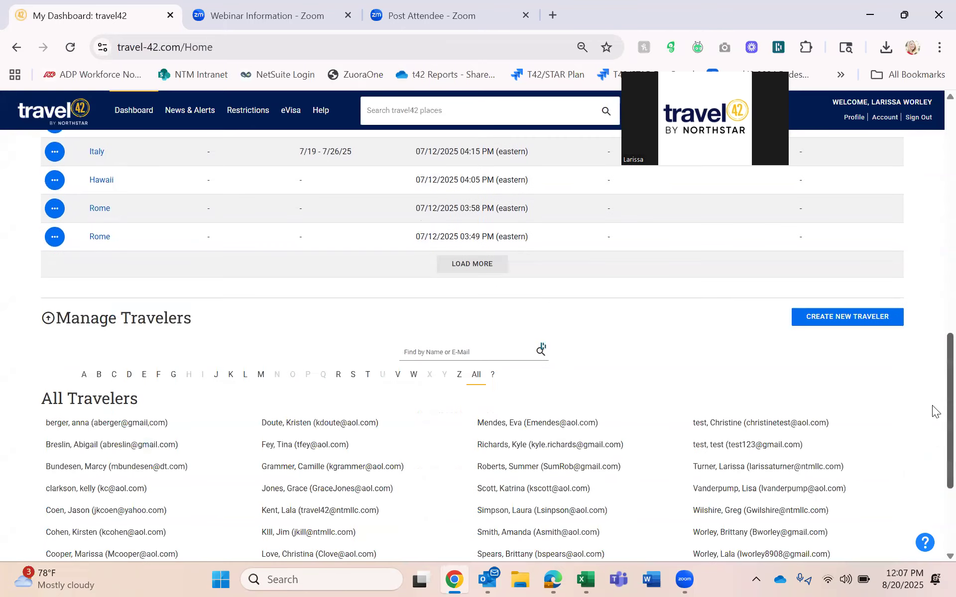
scroll(935, 423, up, 2)
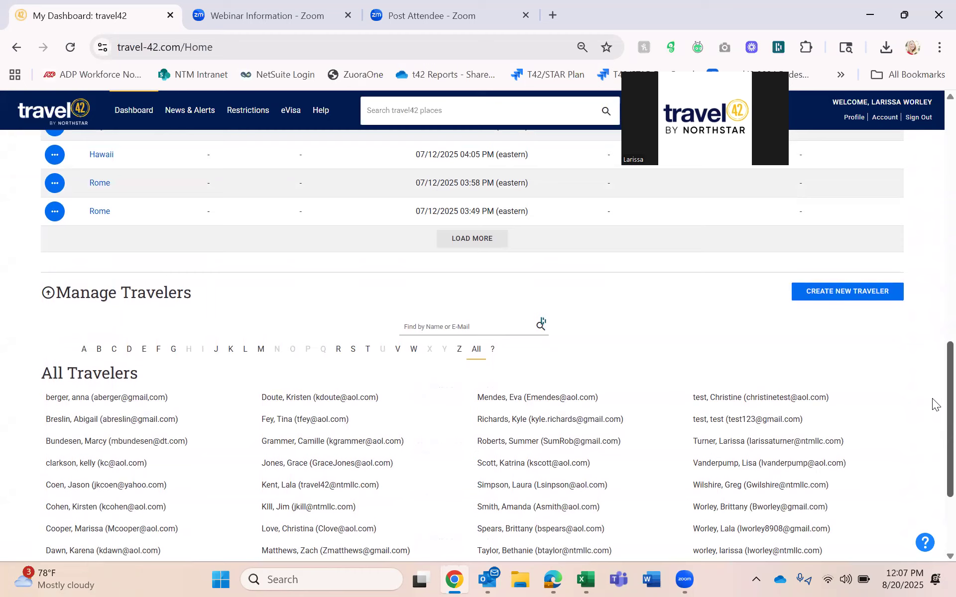
scroll(934, 404, up, 1)
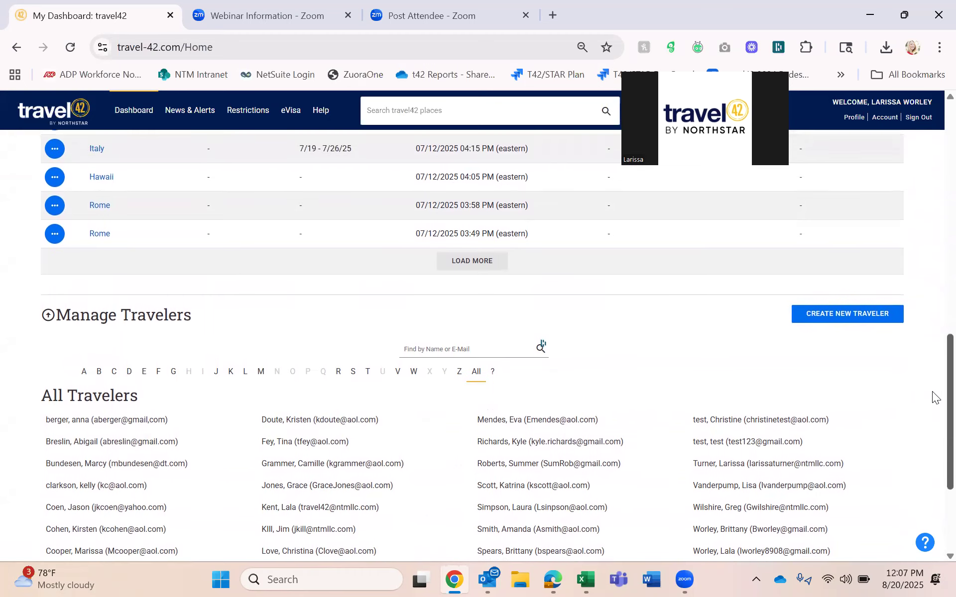
click(831, 315)
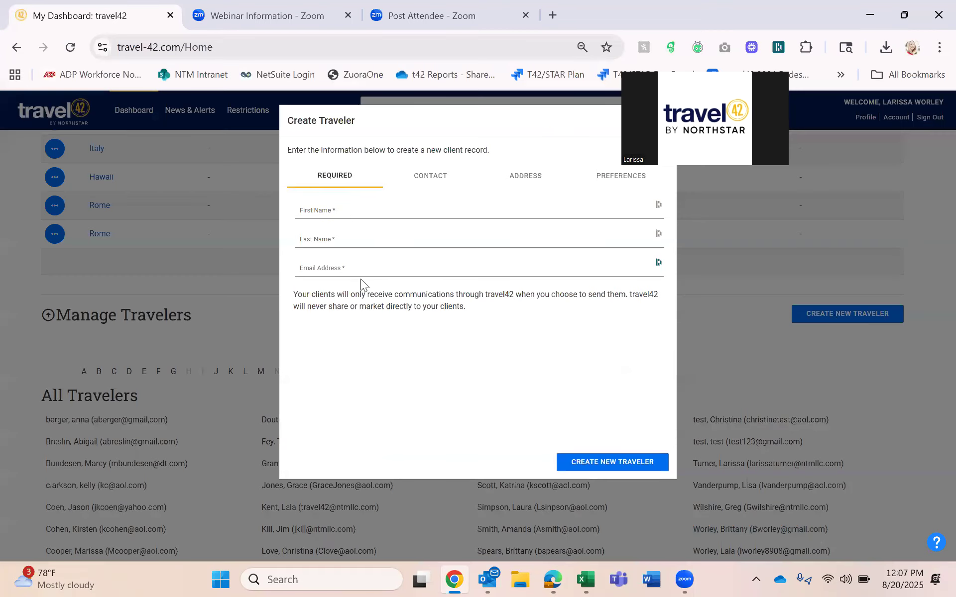
click(422, 179)
click(516, 175)
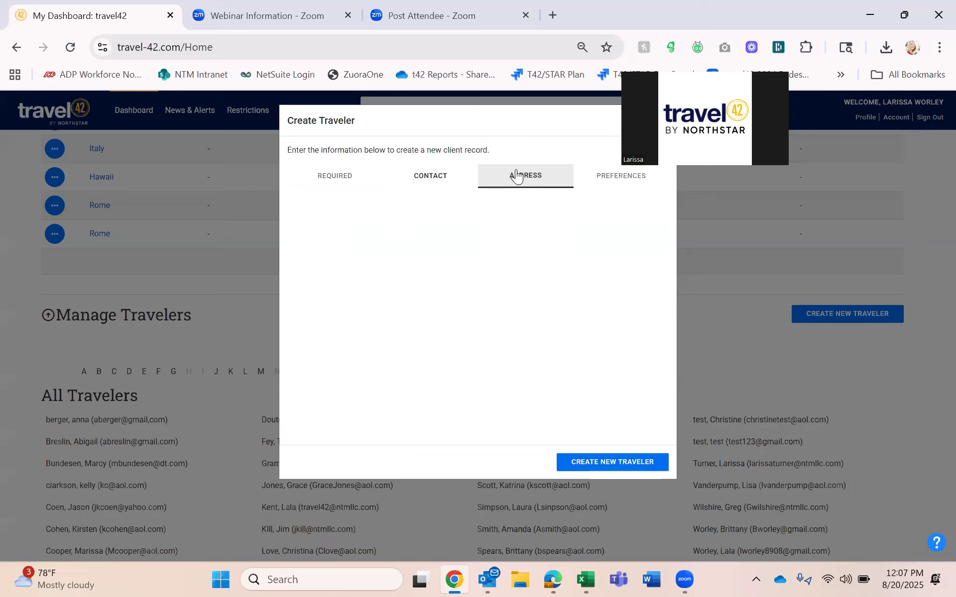
click(602, 185)
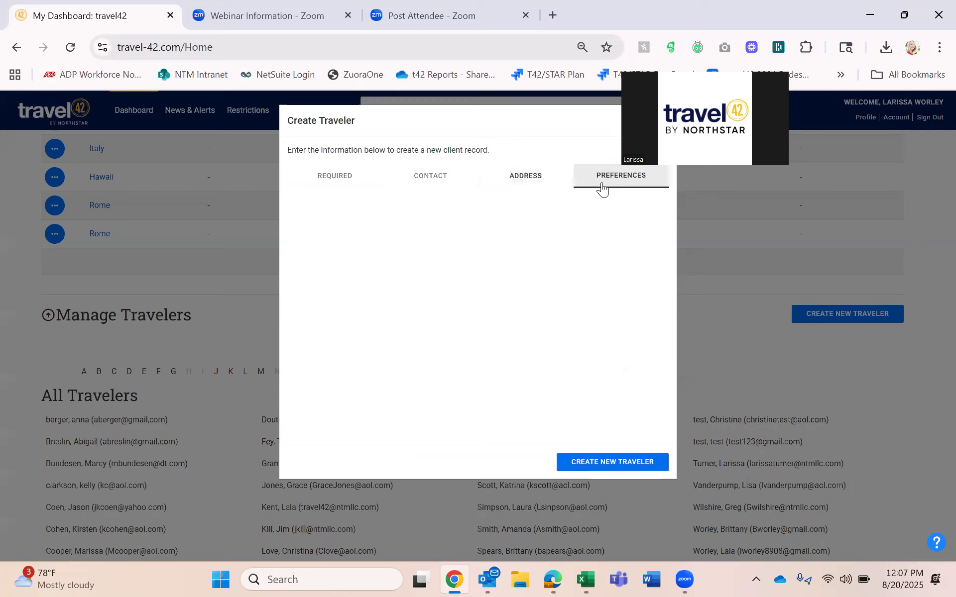
click(345, 187)
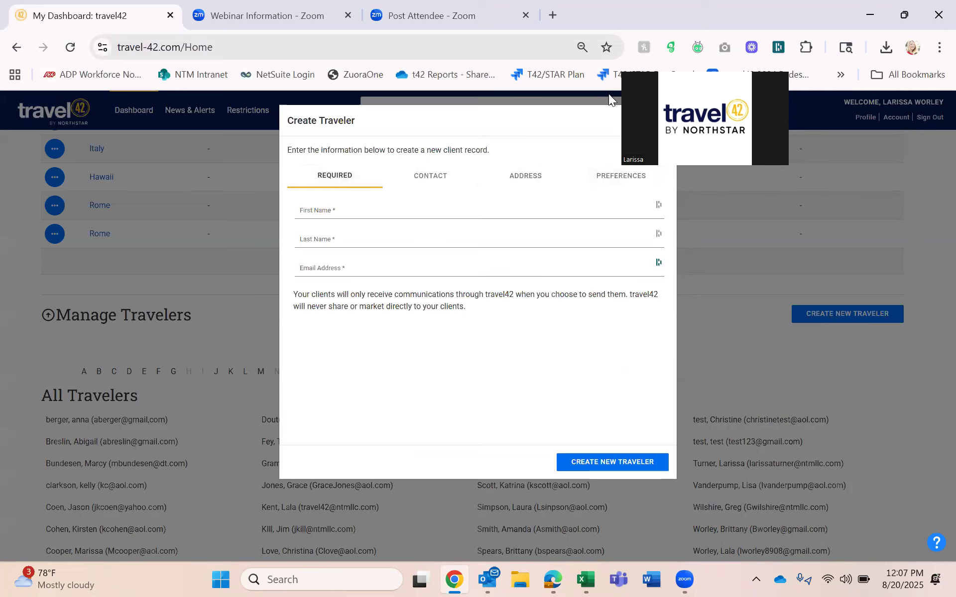
click(935, 397)
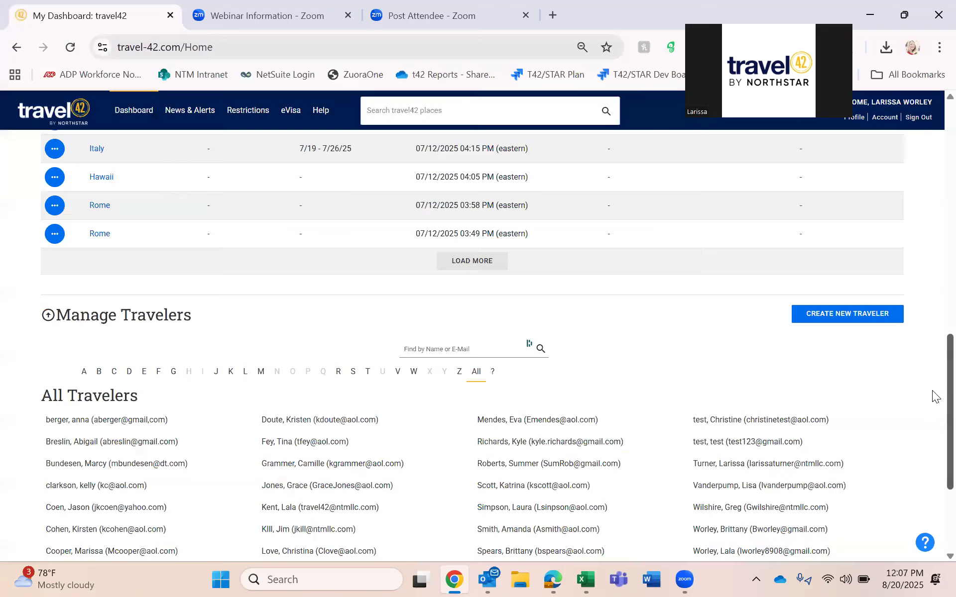
Open the new trip form under Build Trips, review its Trip Details and Layout options, and close it without saving.
scroll(934, 348, up, 6)
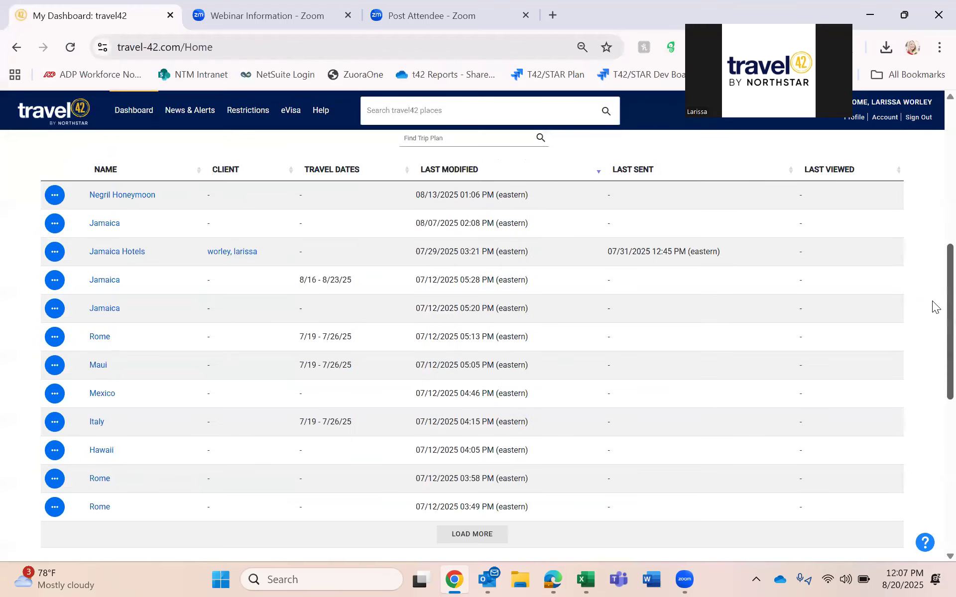
scroll(935, 278, up, 3)
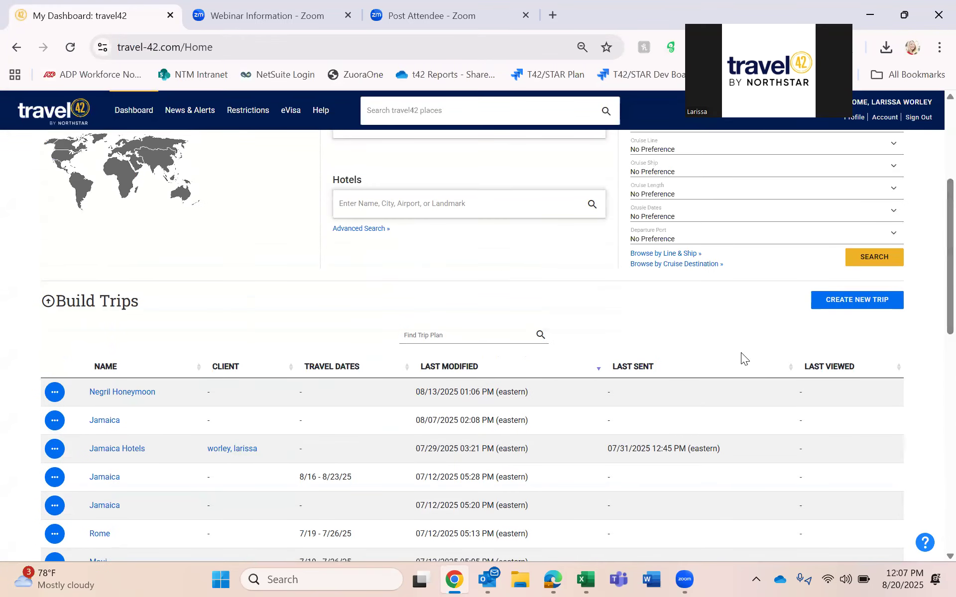
click(857, 310)
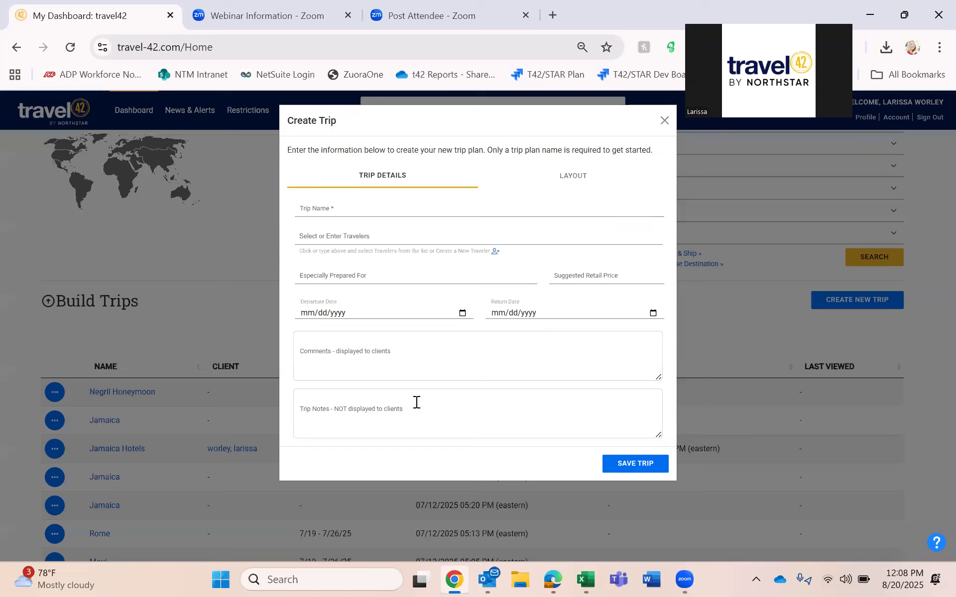
click(572, 175)
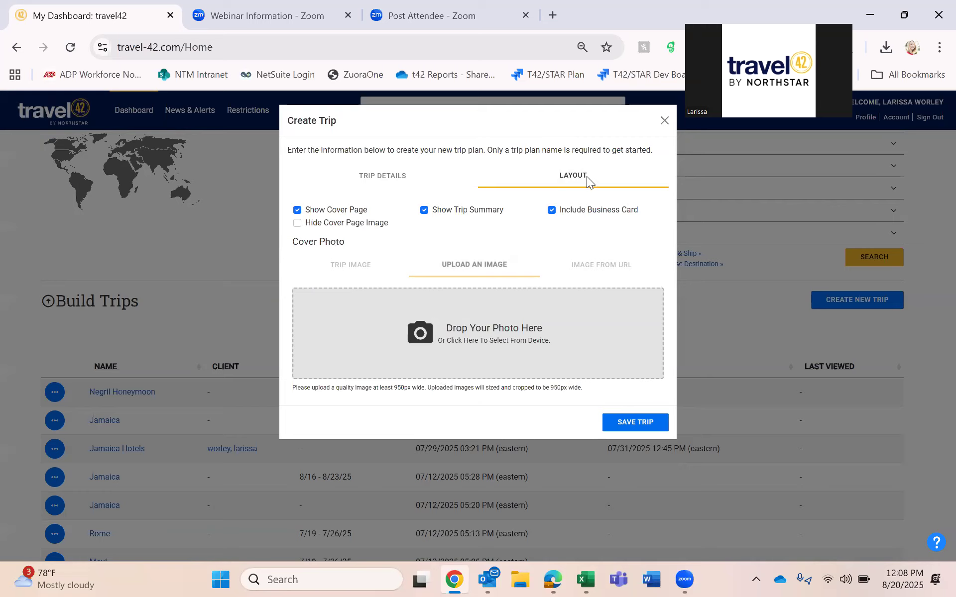
click(664, 121)
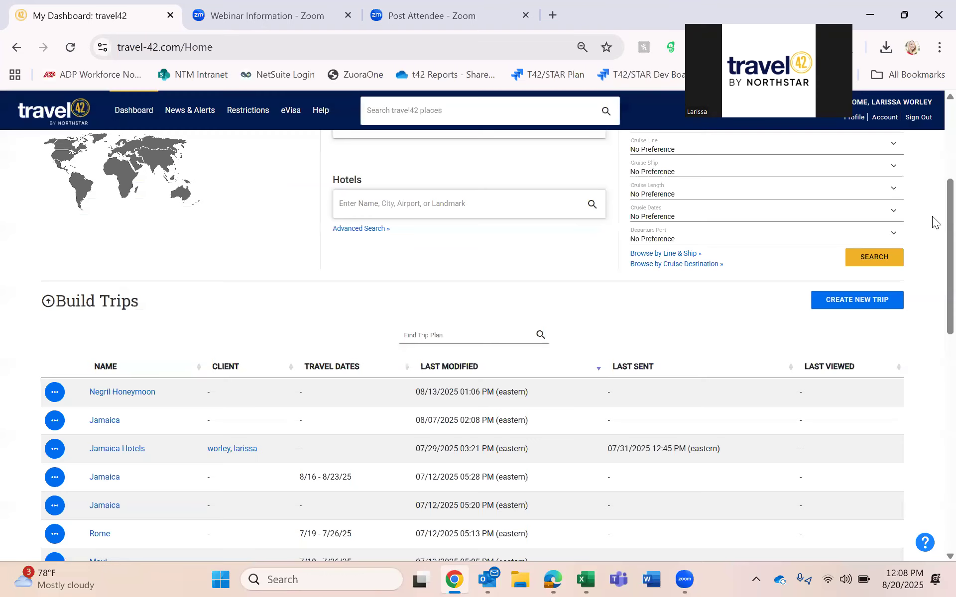
scroll(935, 225, up, 4)
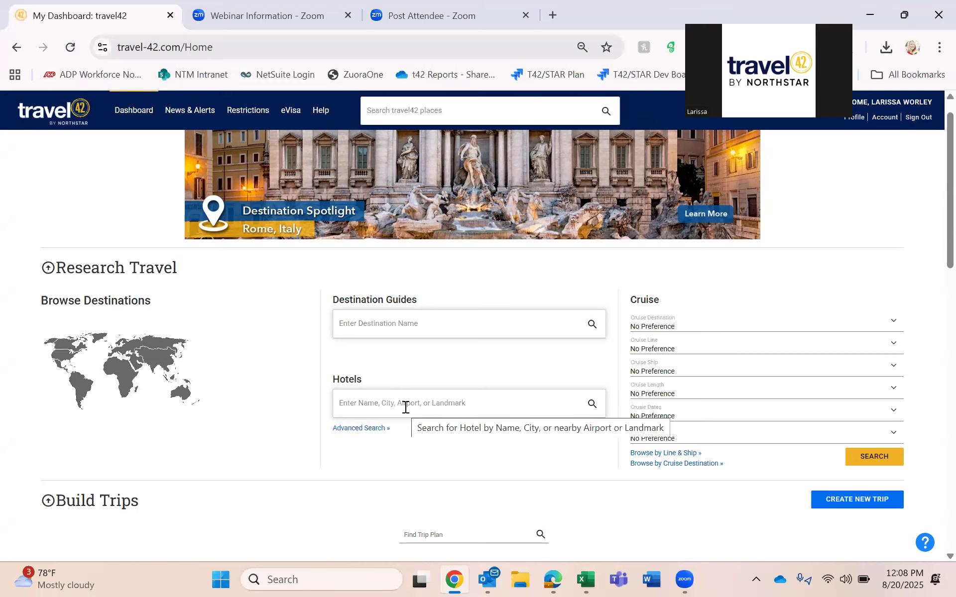
Open the advanced hotel search and review the Hotel Chain, Ratings & Review, and Hotel Preferences filter options without applying any.
click(368, 430)
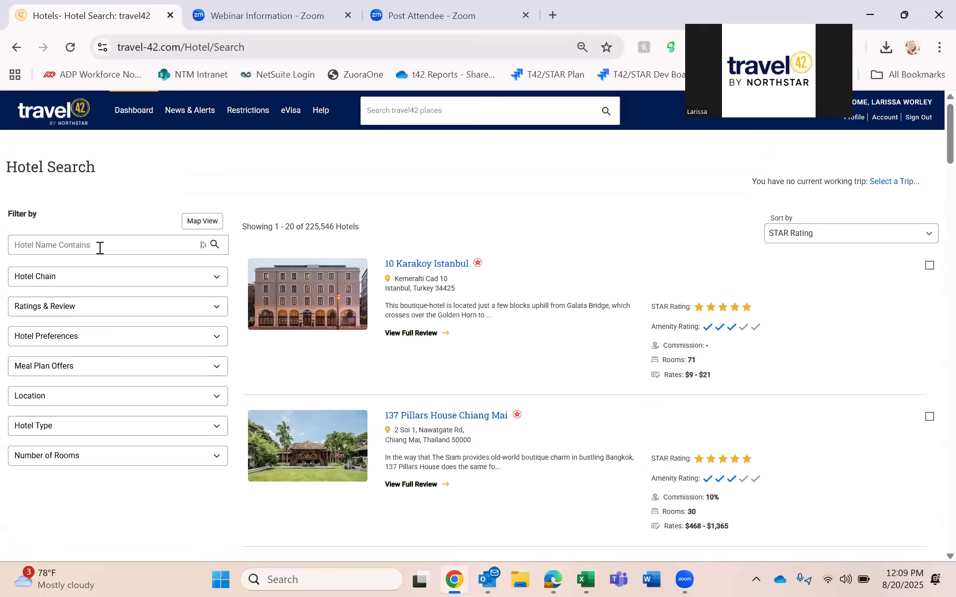
click(99, 278)
click(99, 278)
click(100, 311)
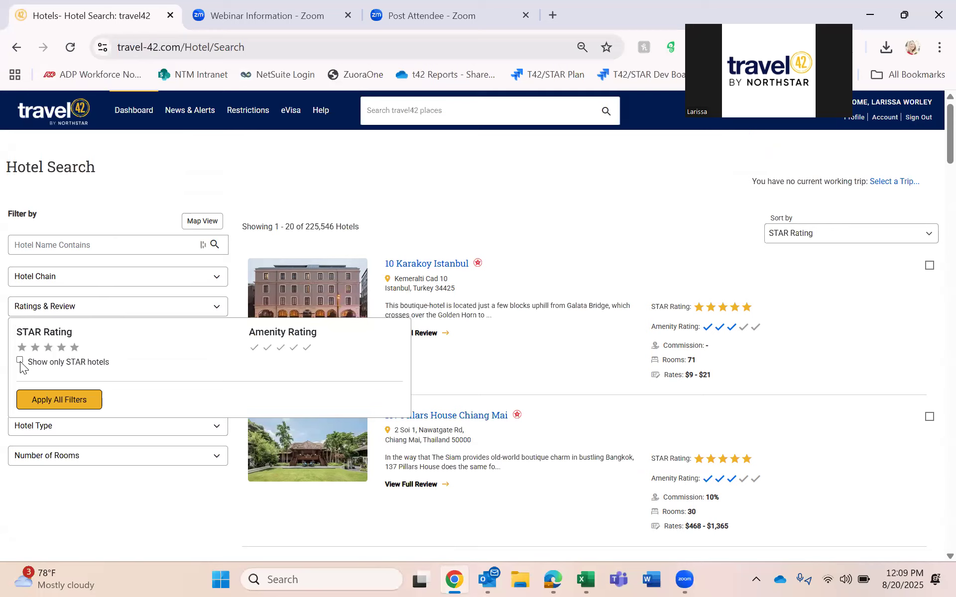
click(92, 309)
click(92, 337)
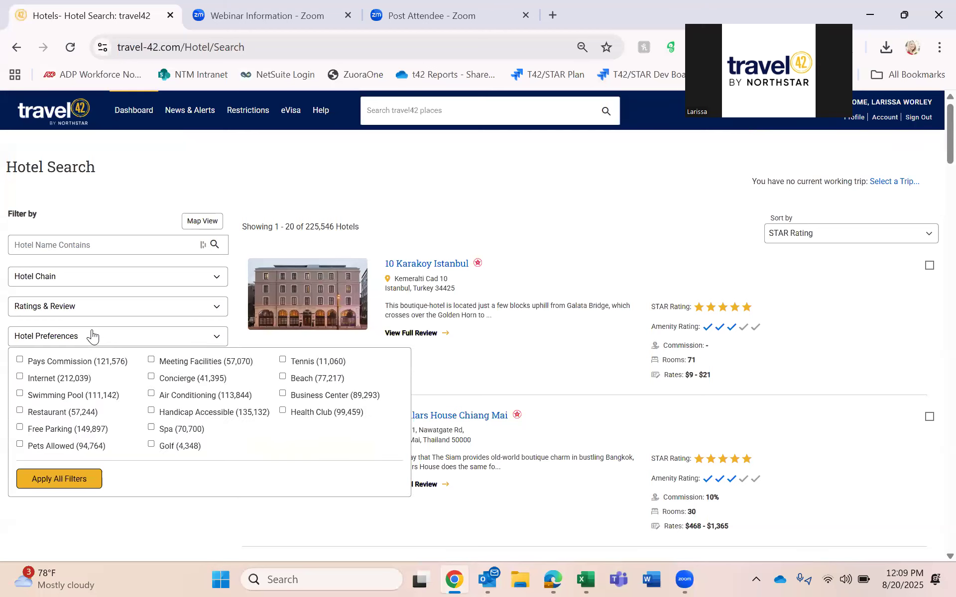
click(92, 337)
Review the Meal Plan Offers, Location, Hotel Type and Number of Rooms filter options in the hotel search.
click(88, 367)
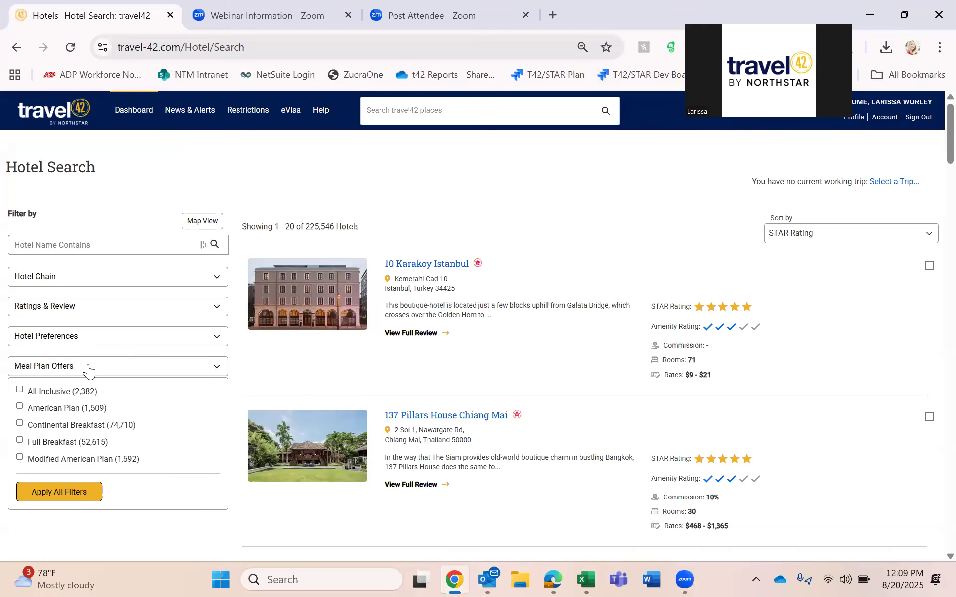
click(89, 367)
click(85, 397)
click(85, 396)
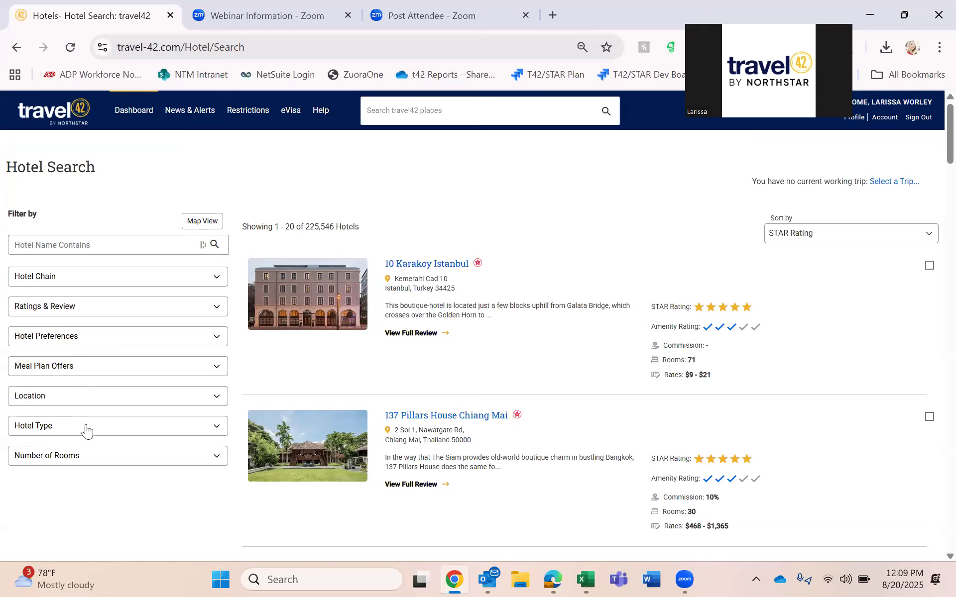
click(85, 428)
click(86, 428)
click(84, 465)
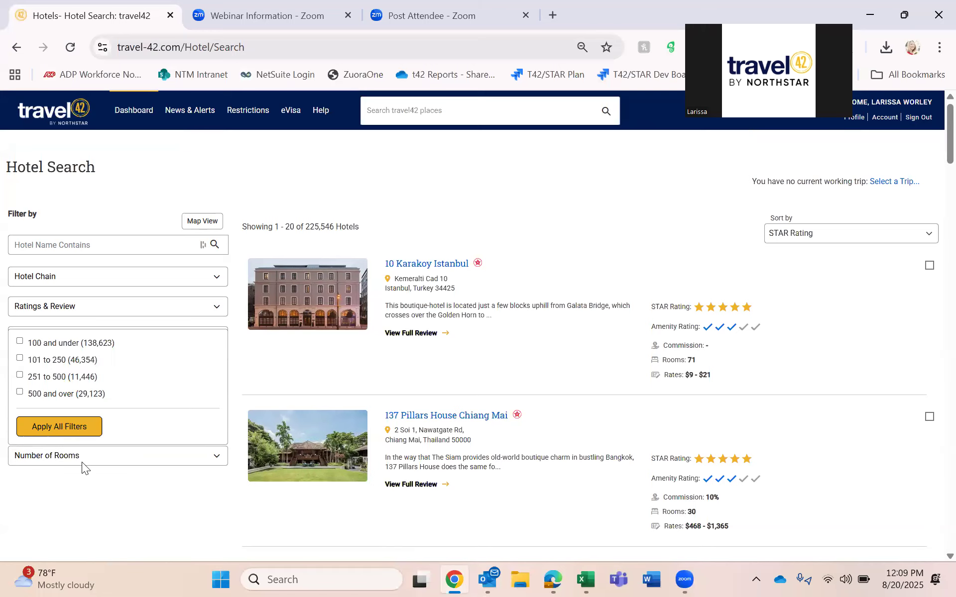
click(84, 465)
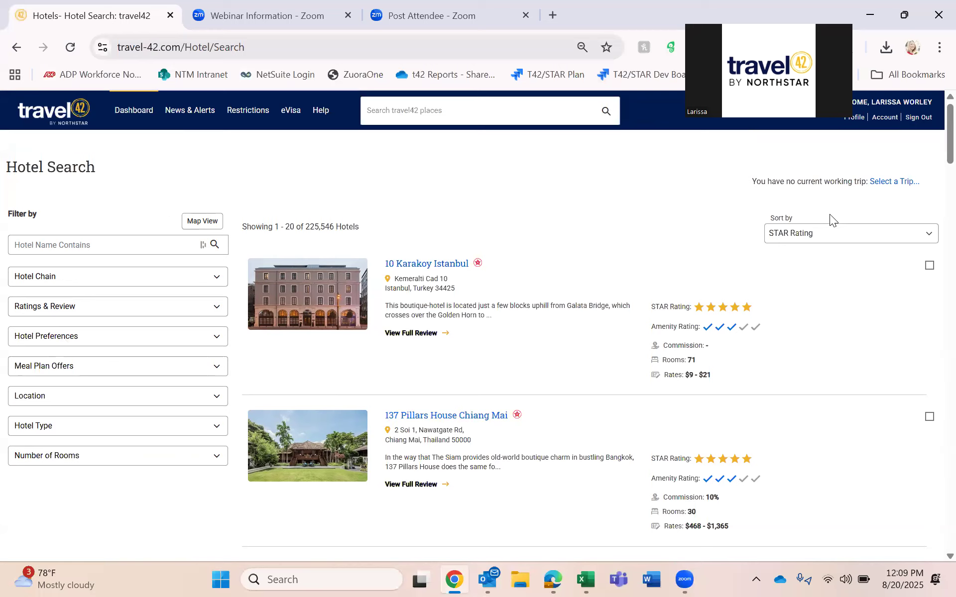
Check the sort order options for the hotel results without changing the order, and return to the Dashboard.
click(832, 230)
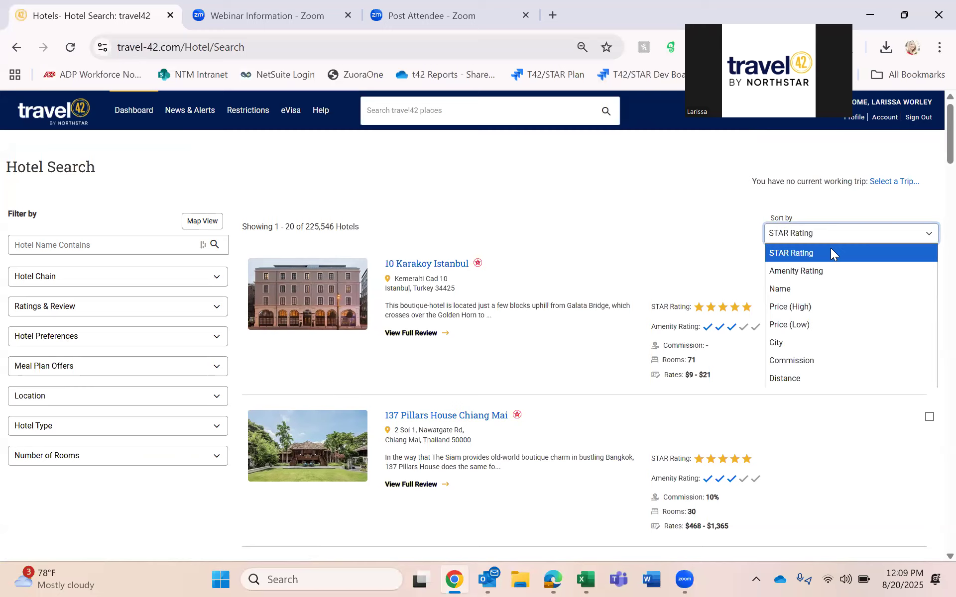
click(711, 204)
click(145, 116)
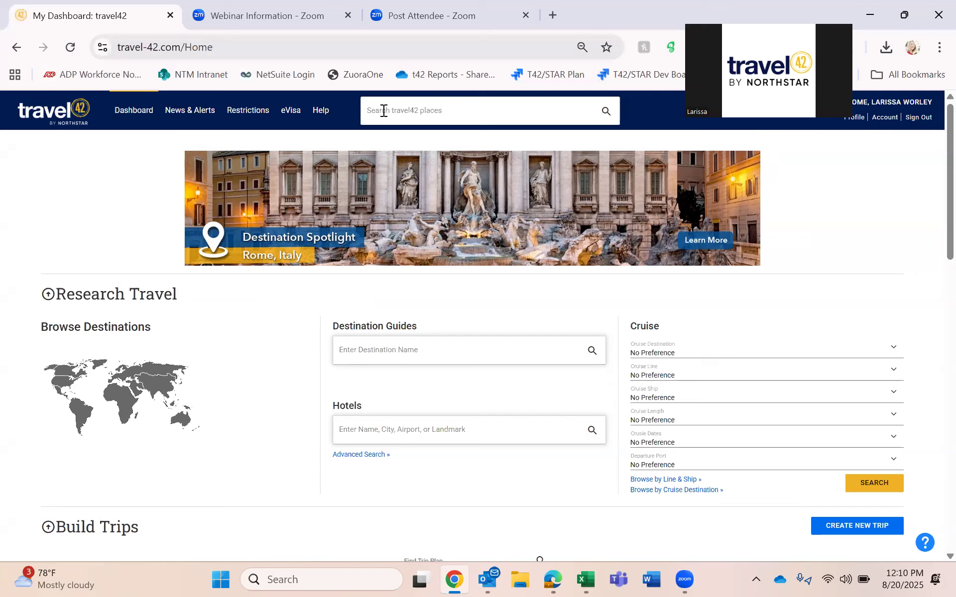
Search travel42 places for "jamaica" and open the Jamaica destination guide.
click(430, 104)
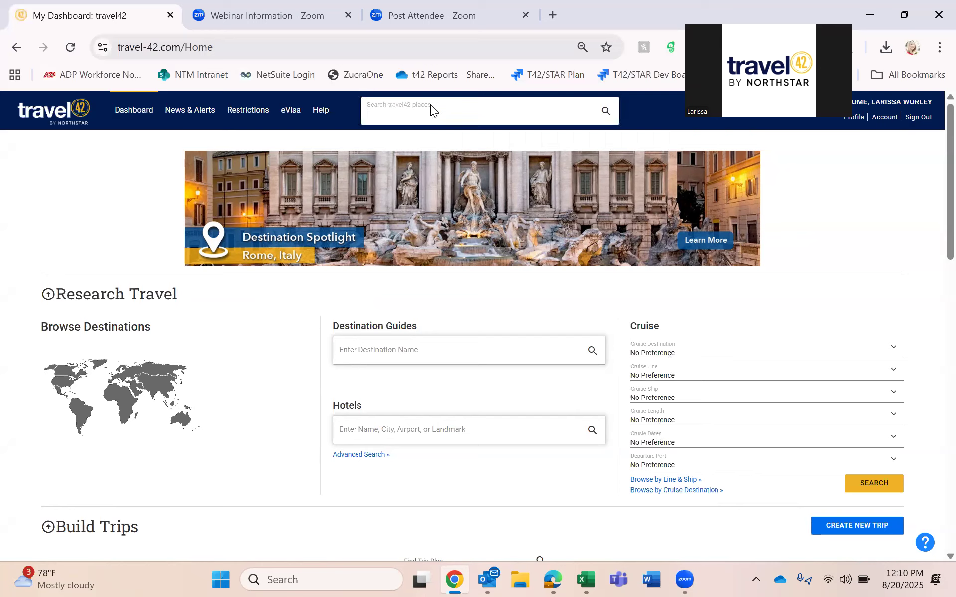
text(jamaica)
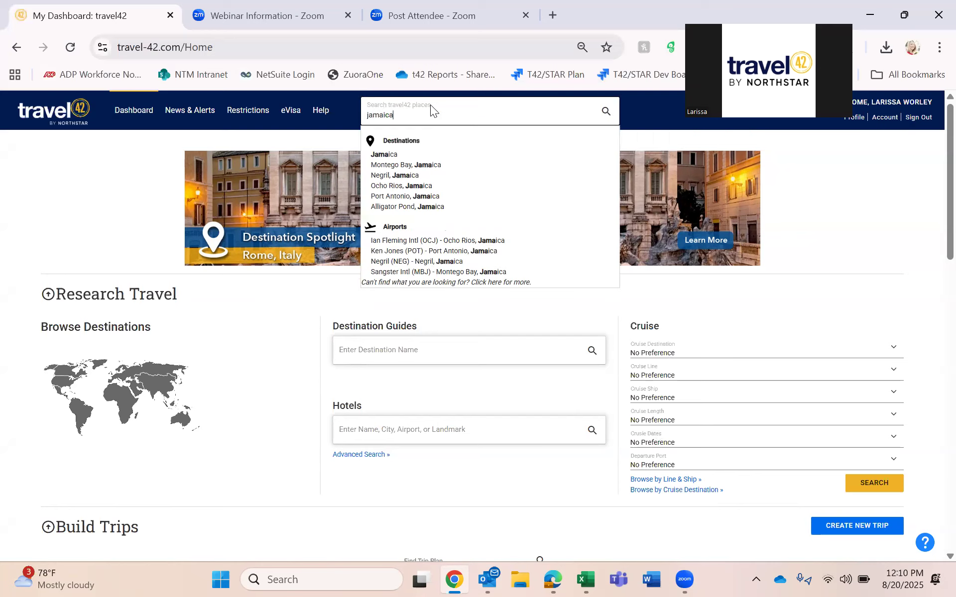
click(406, 155)
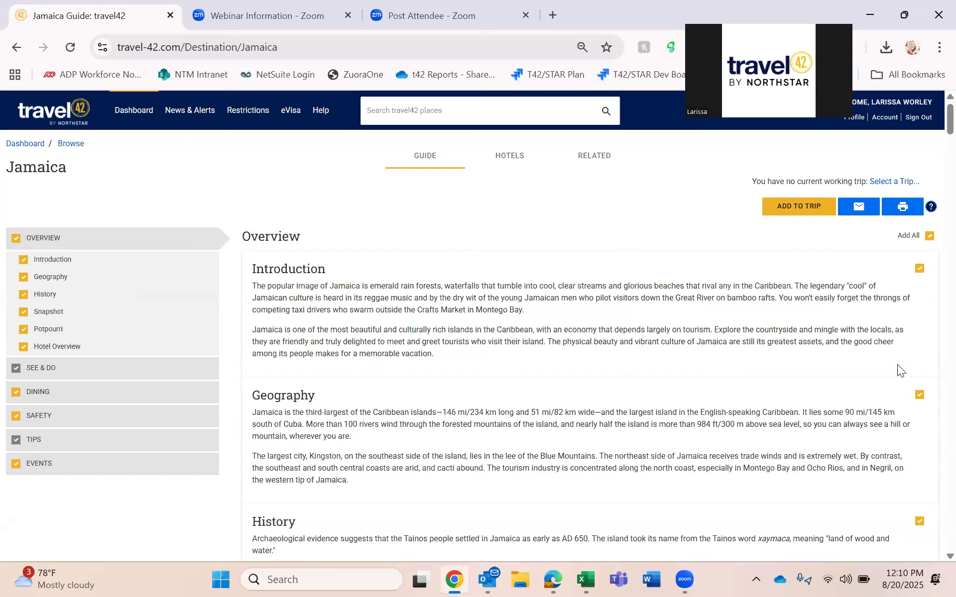
Exclude and re-include the guide's Introduction, include Itinerary under See & Do, and move on to the Dining section.
click(920, 269)
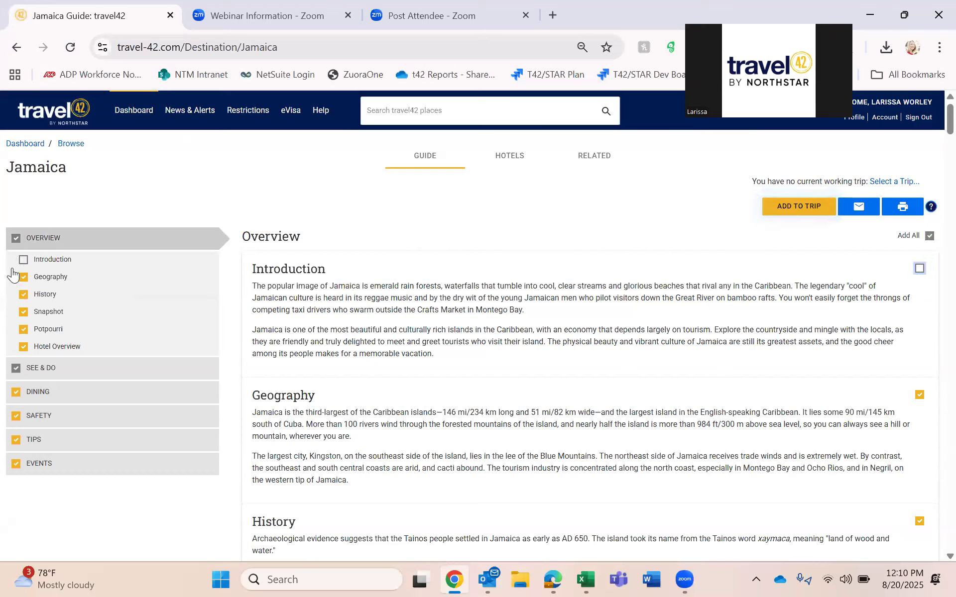
click(920, 269)
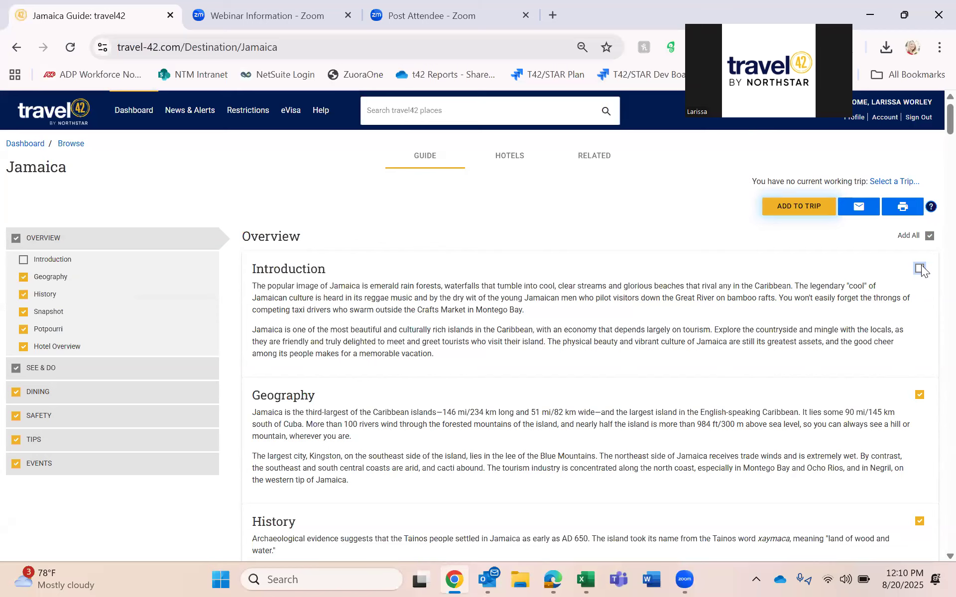
click(123, 374)
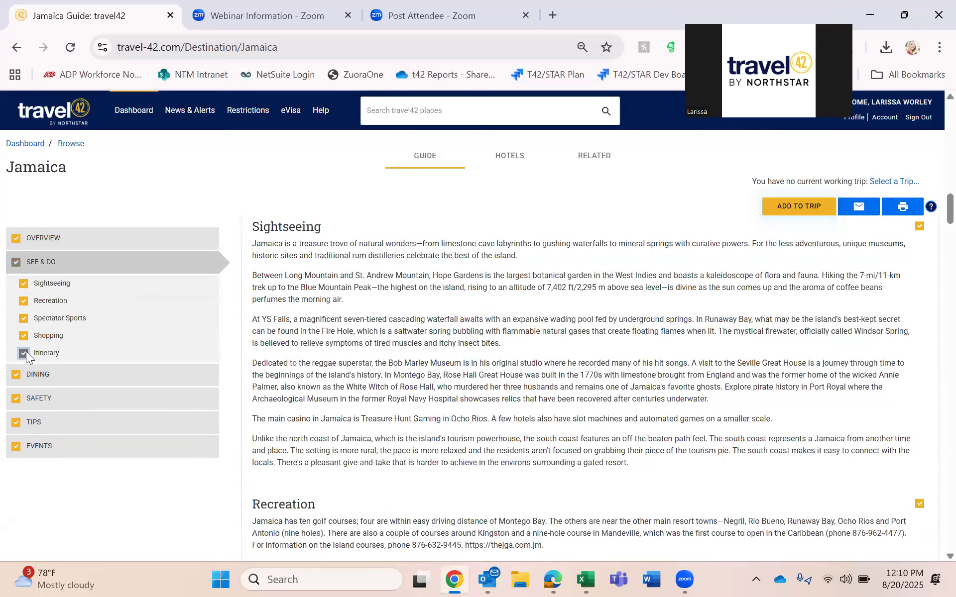
click(25, 352)
click(68, 380)
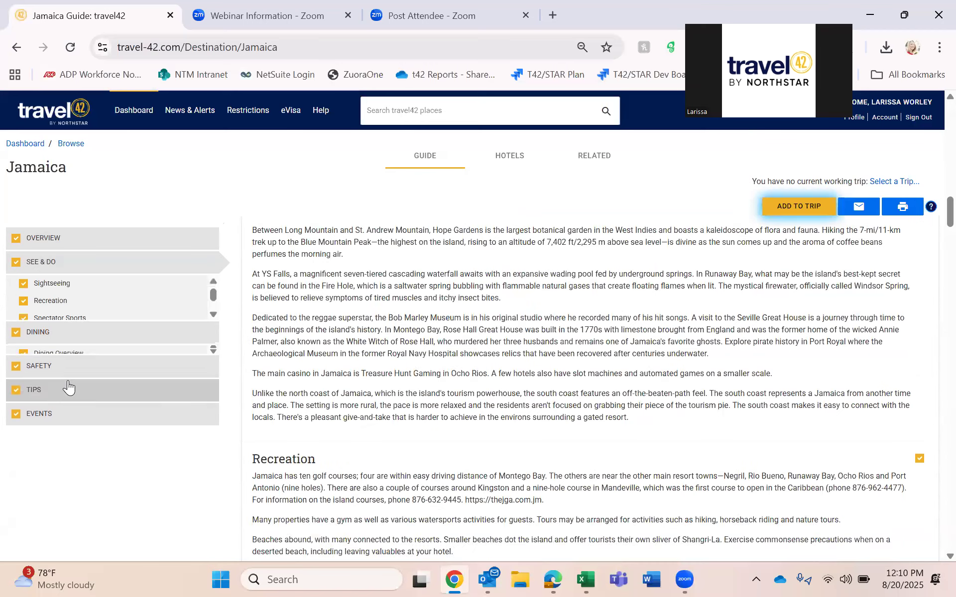
Exclude Health from the guide's Safety section, and Geostats, Communication and Transportation from its Tips section.
click(80, 331)
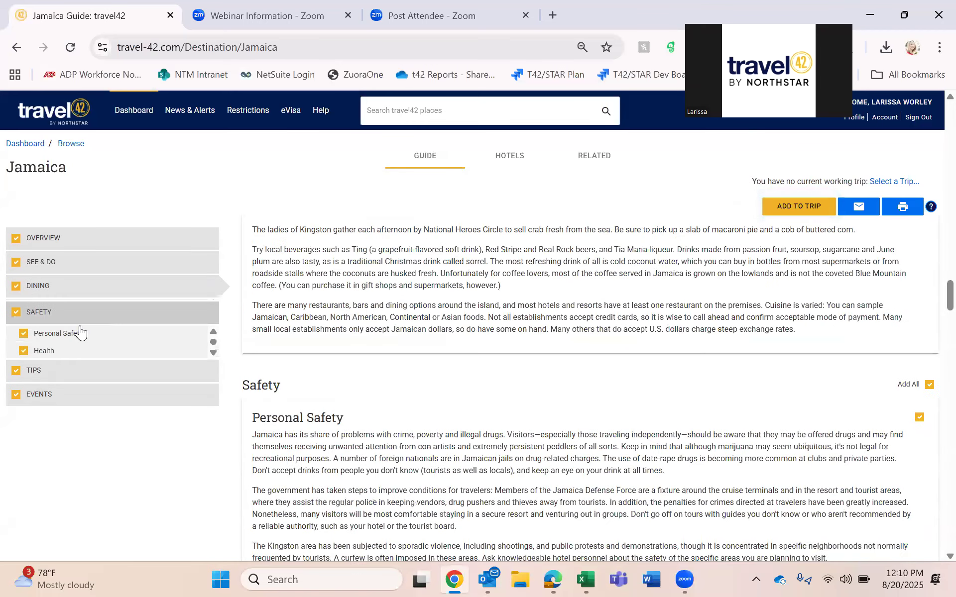
click(25, 348)
click(65, 373)
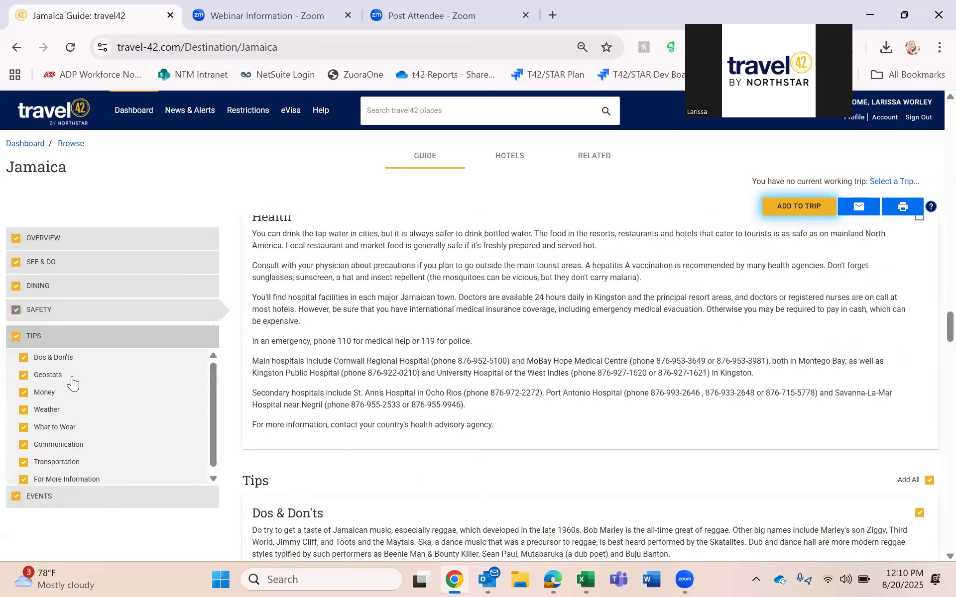
click(23, 373)
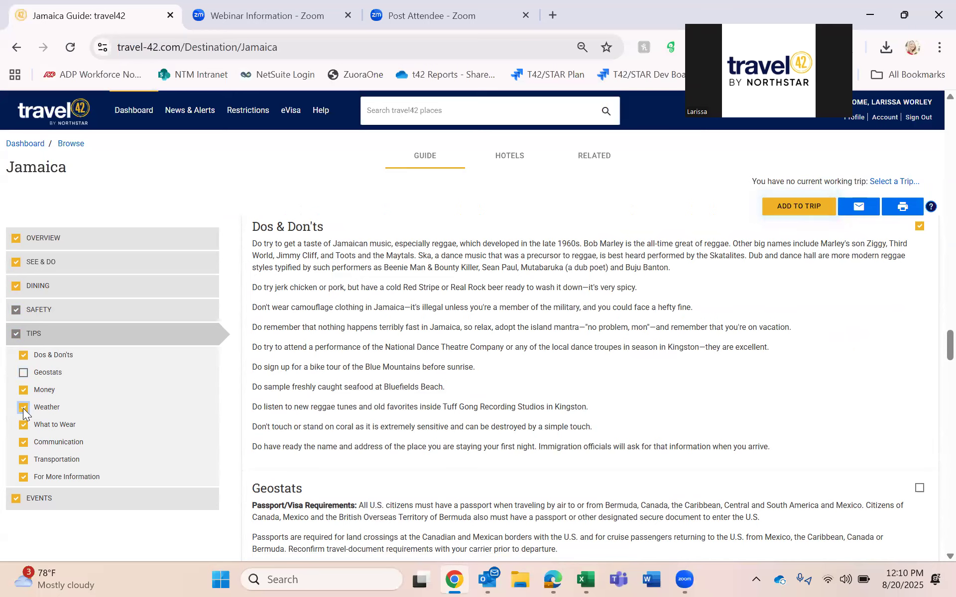
click(23, 443)
click(24, 460)
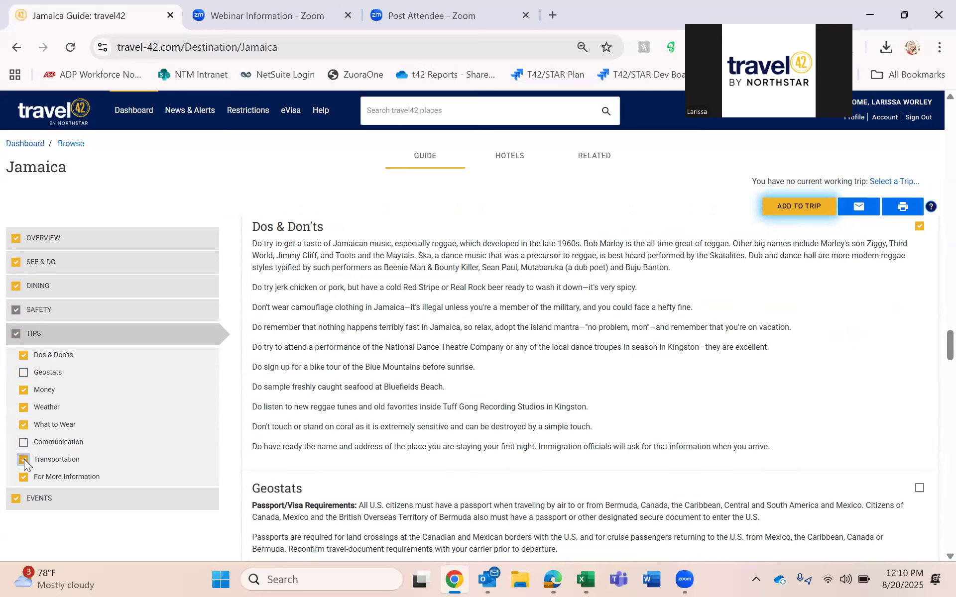
View the guide's Events calendar and open Jamaica's hotel list, leaving the guide without saving the section selections.
click(73, 498)
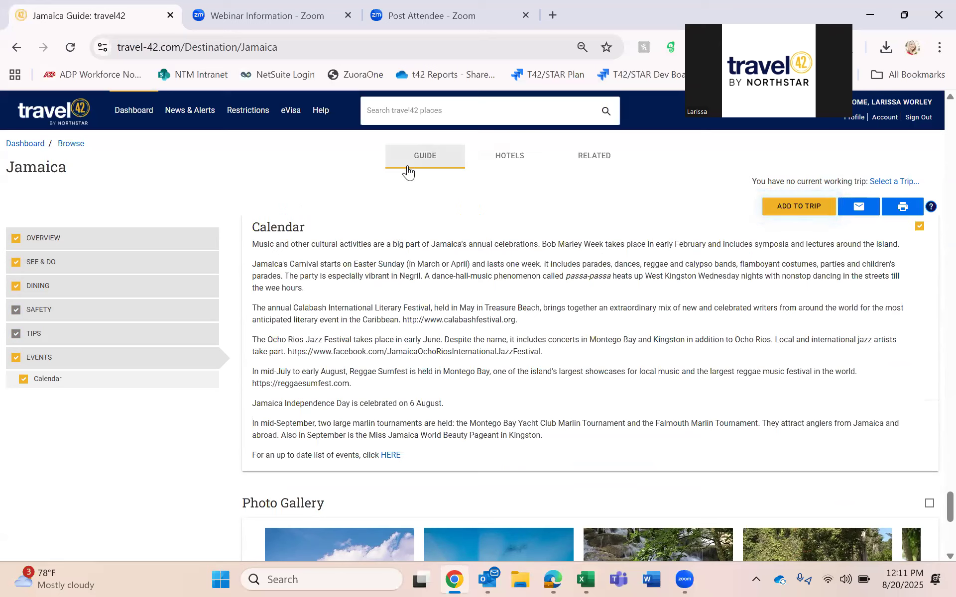
click(497, 164)
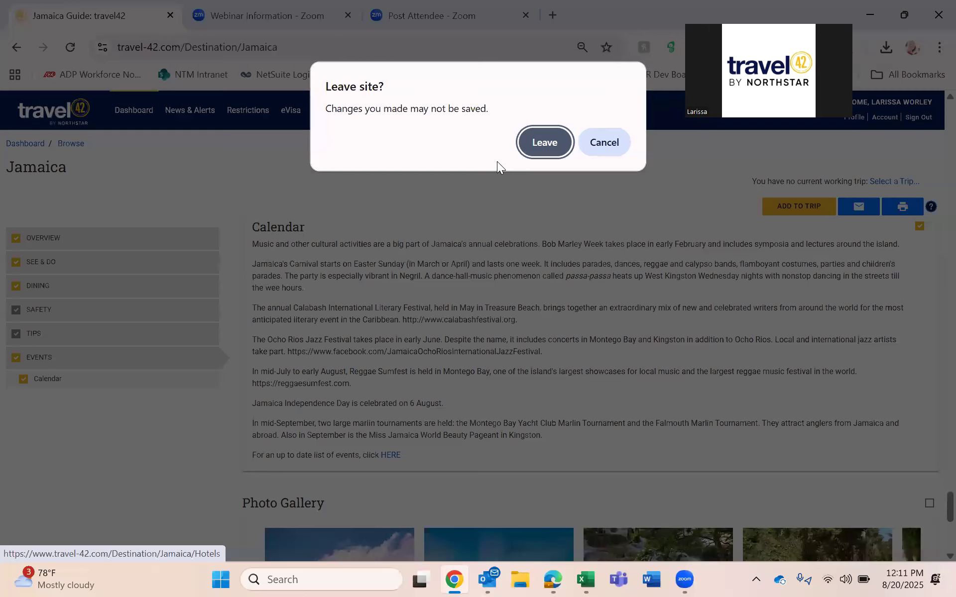
click(557, 146)
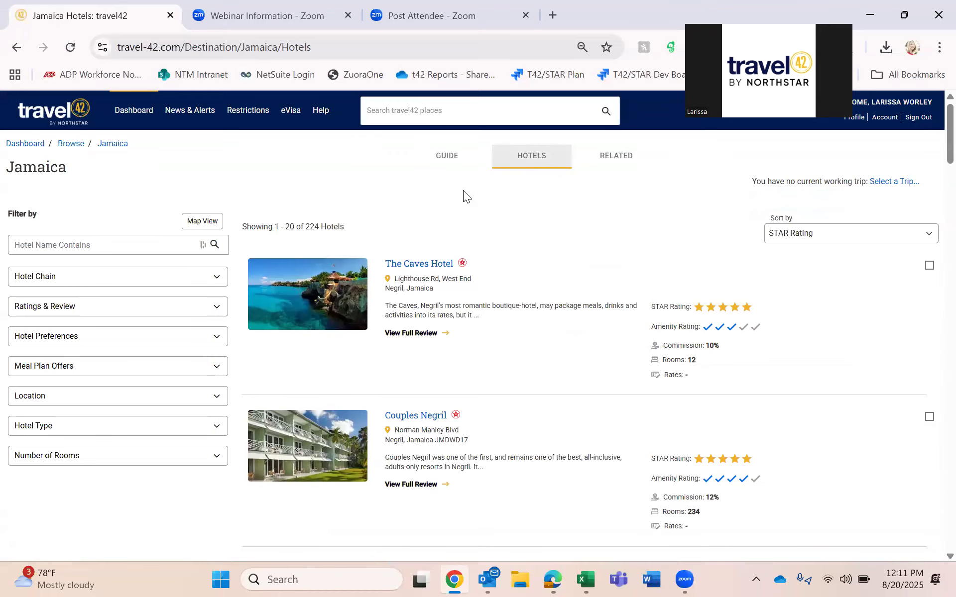
Return to the Jamaica guide and include the Itinerary section under See & Do.
click(447, 163)
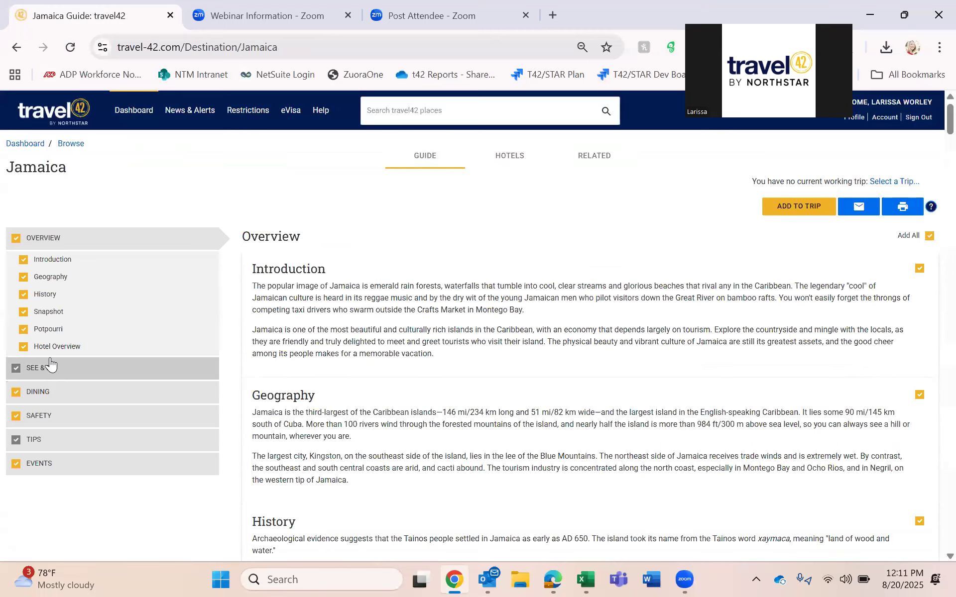
click(47, 367)
click(24, 353)
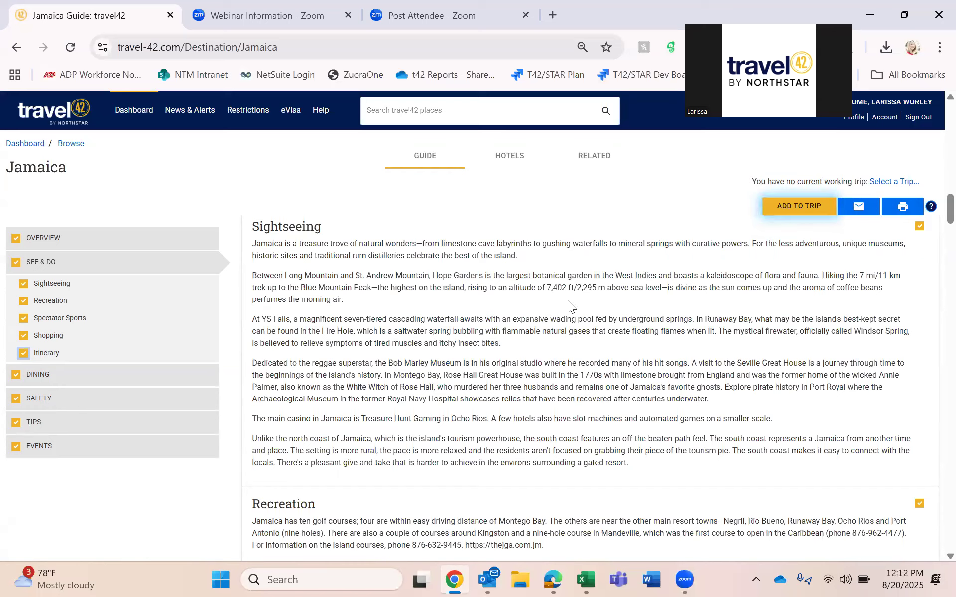
Start adding the selected guide sections to a new trip plan named Jamaica Family Vacation.
click(798, 209)
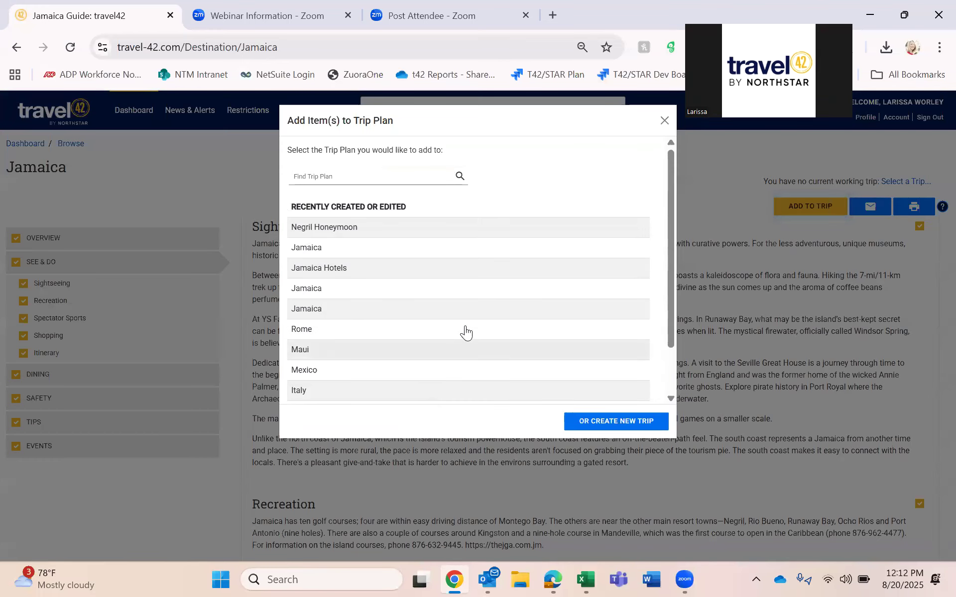
click(613, 426)
click(390, 212)
text(Jamaica Family Vacation)
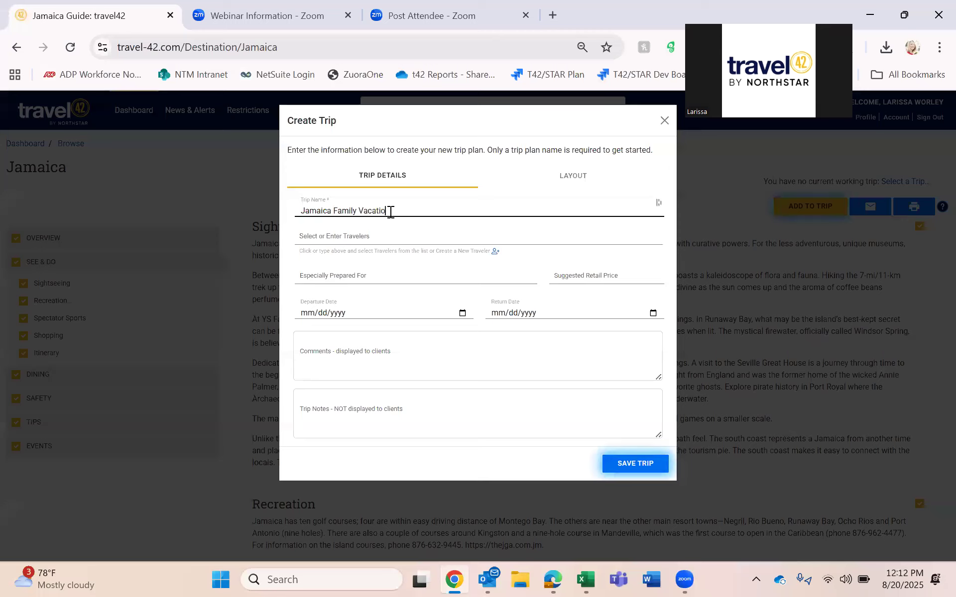
Find two existing travelers by first name and add both to the trip.
click(367, 237)
text(larissa)
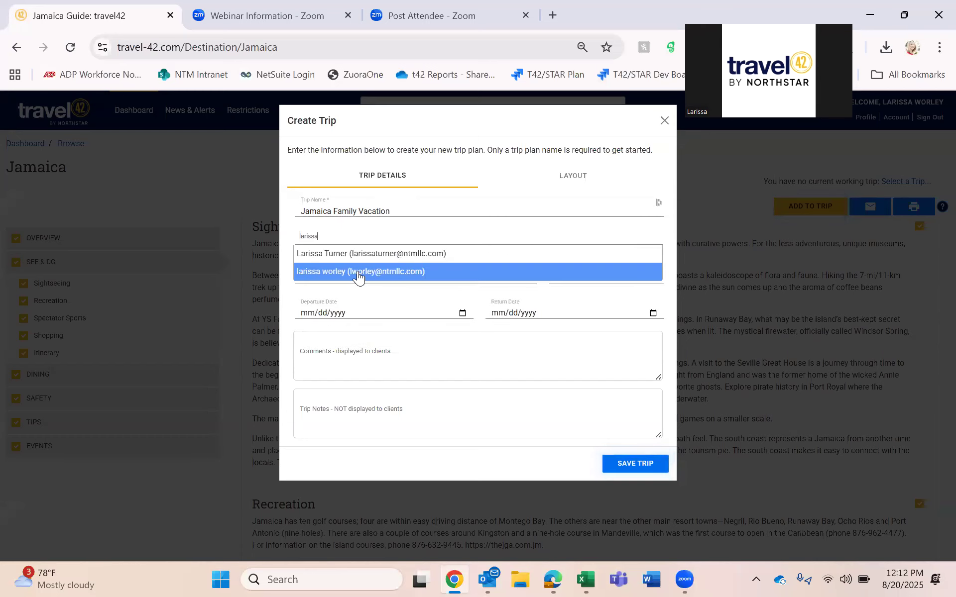
click(358, 271)
click(409, 260)
text(grace)
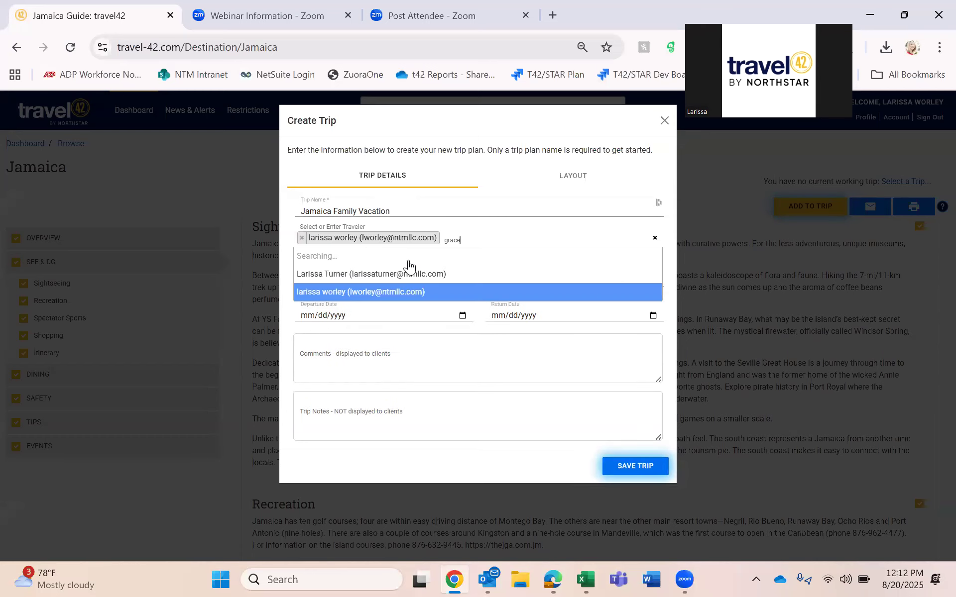
click(409, 257)
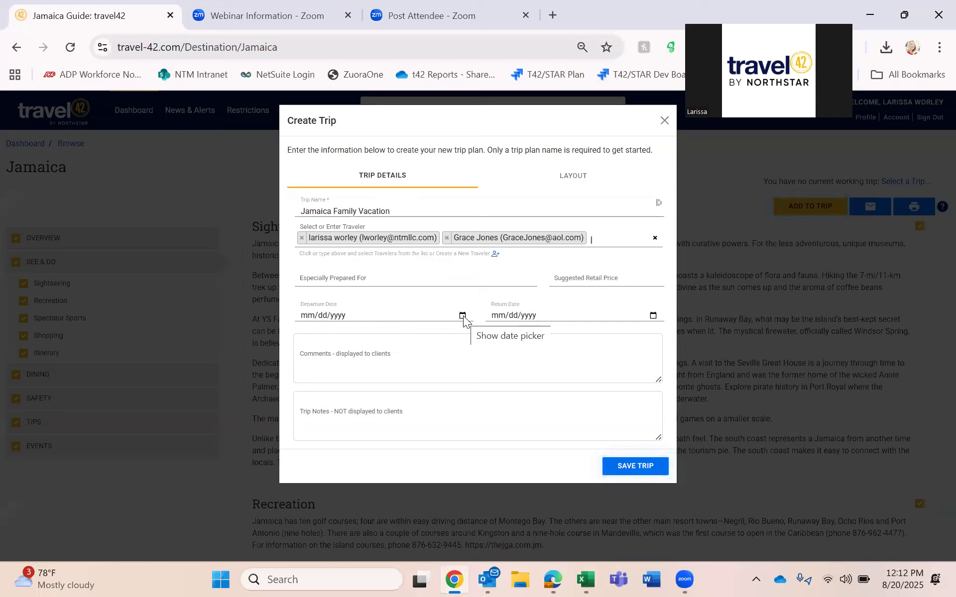
Check the new trip's Layout options, return to its Trip Details, and save the trip.
click(573, 192)
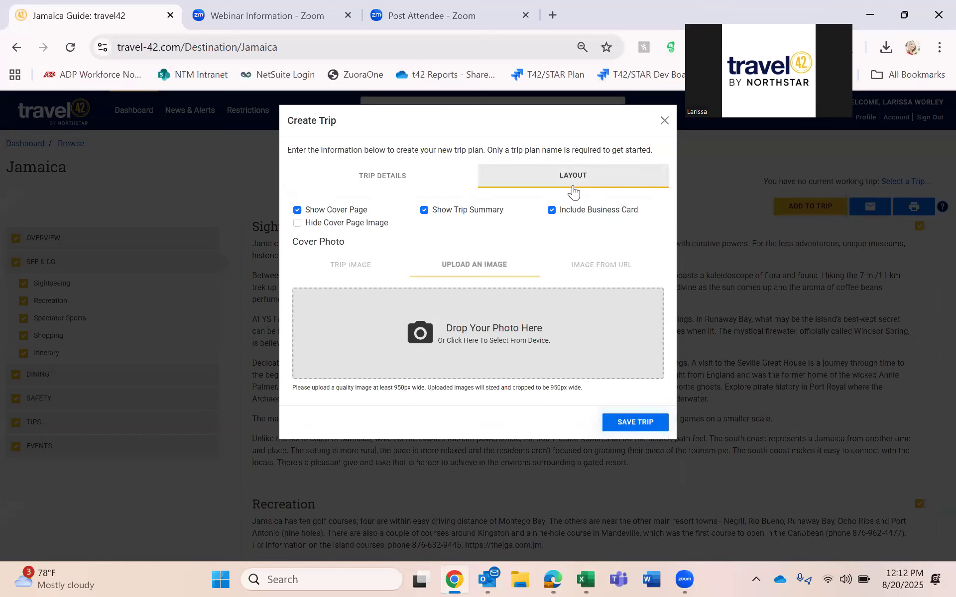
click(405, 172)
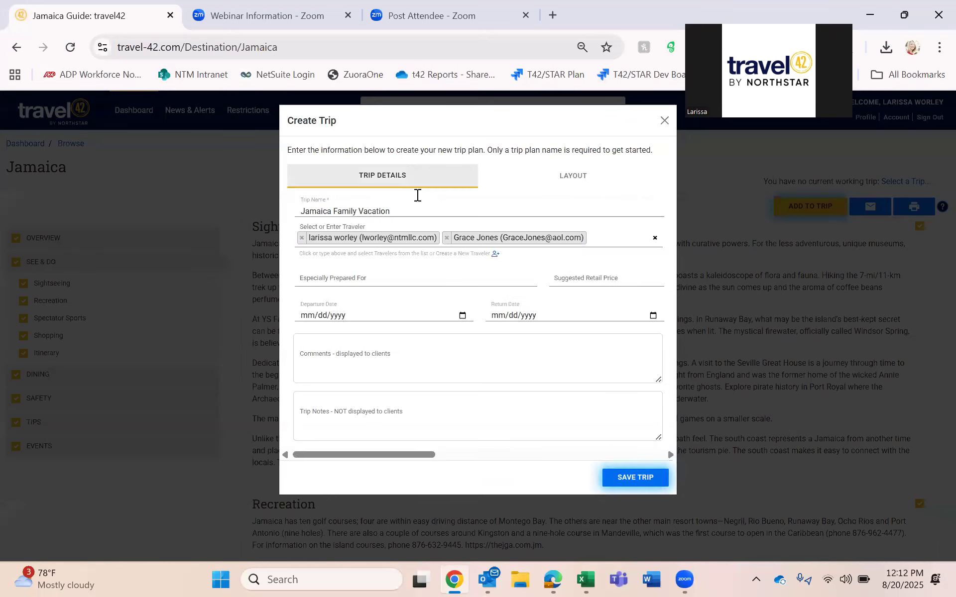
click(626, 467)
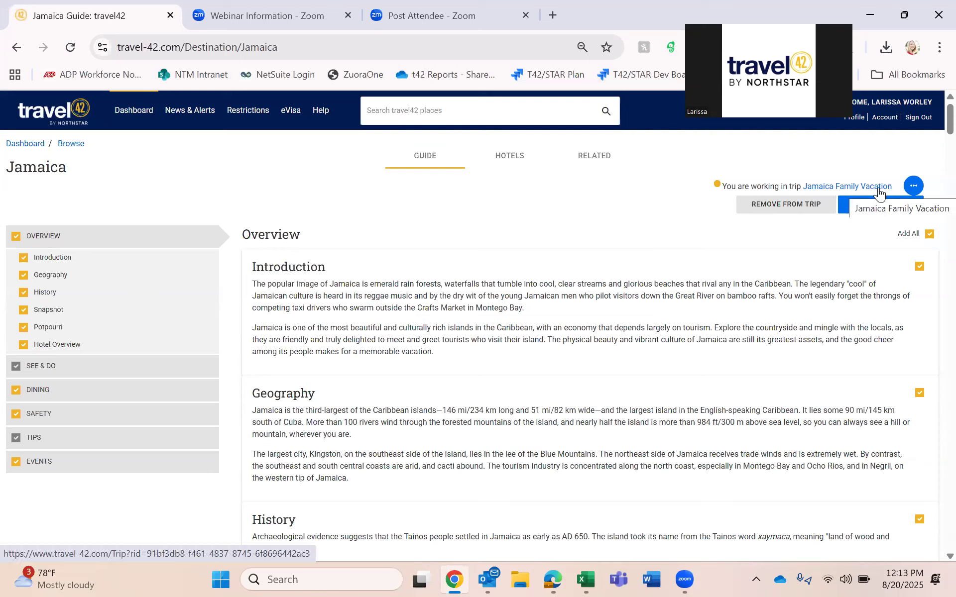
Review the actions available for the Jamaica Family Vacation working trip without choosing one.
click(913, 187)
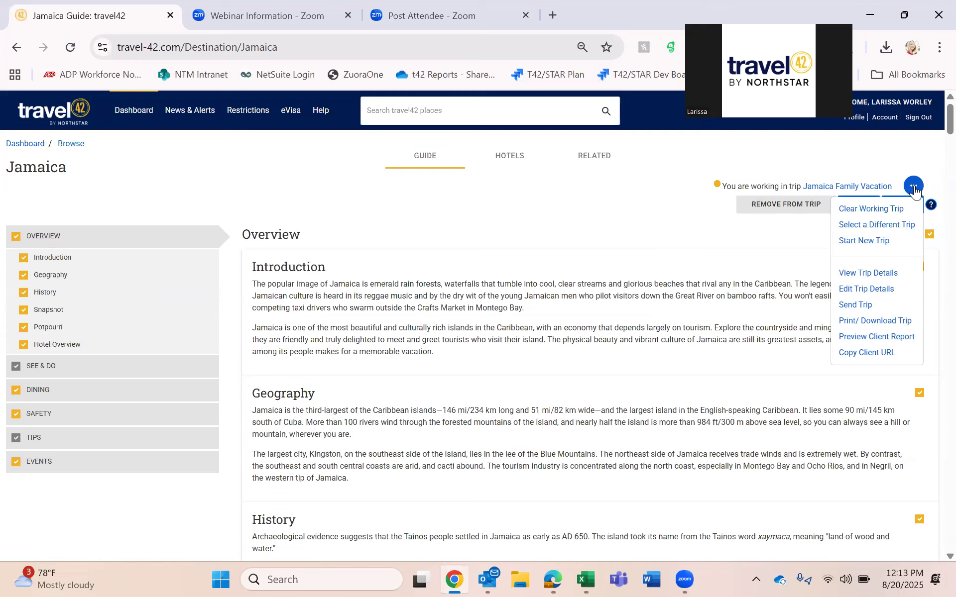
click(914, 188)
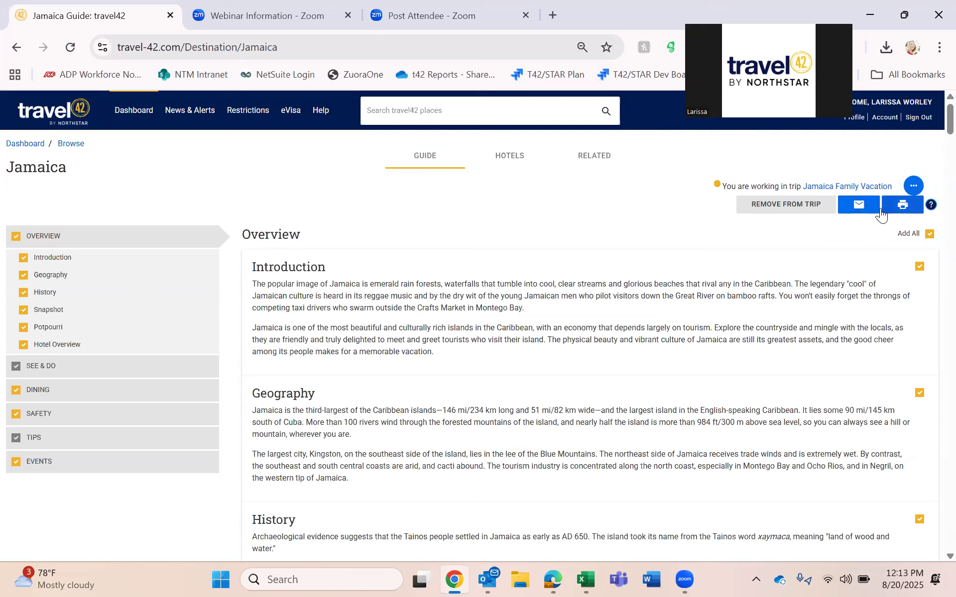
click(914, 187)
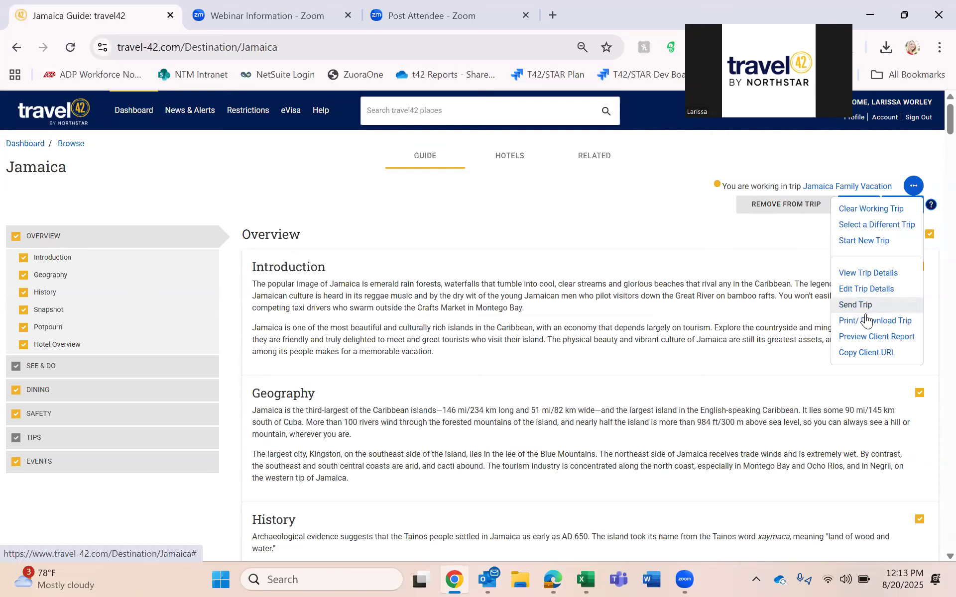
click(643, 252)
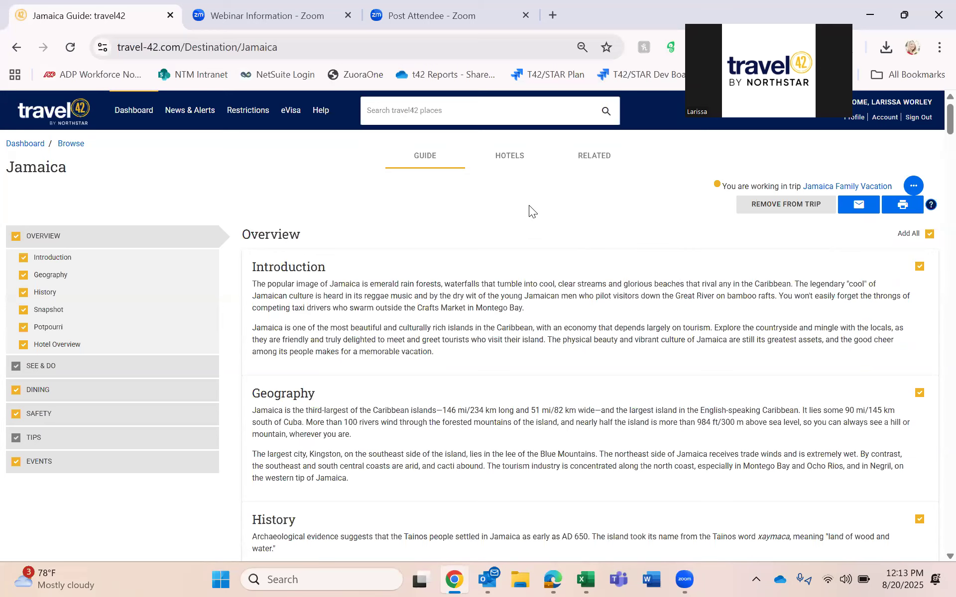
Open The Caves Hotel from the Jamaica hotel list, view its STAR Review, and add the hotel to the trip.
click(510, 160)
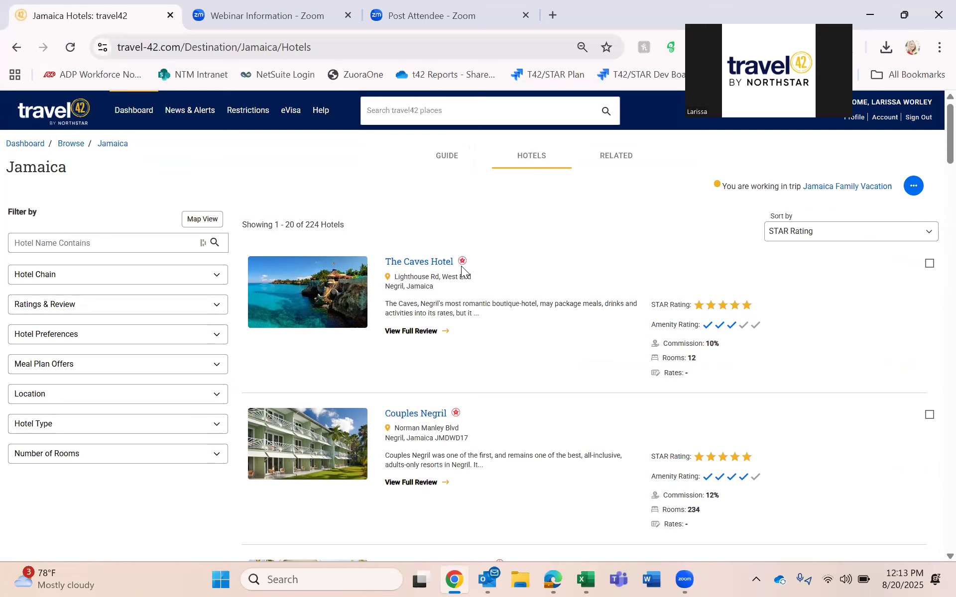
click(439, 262)
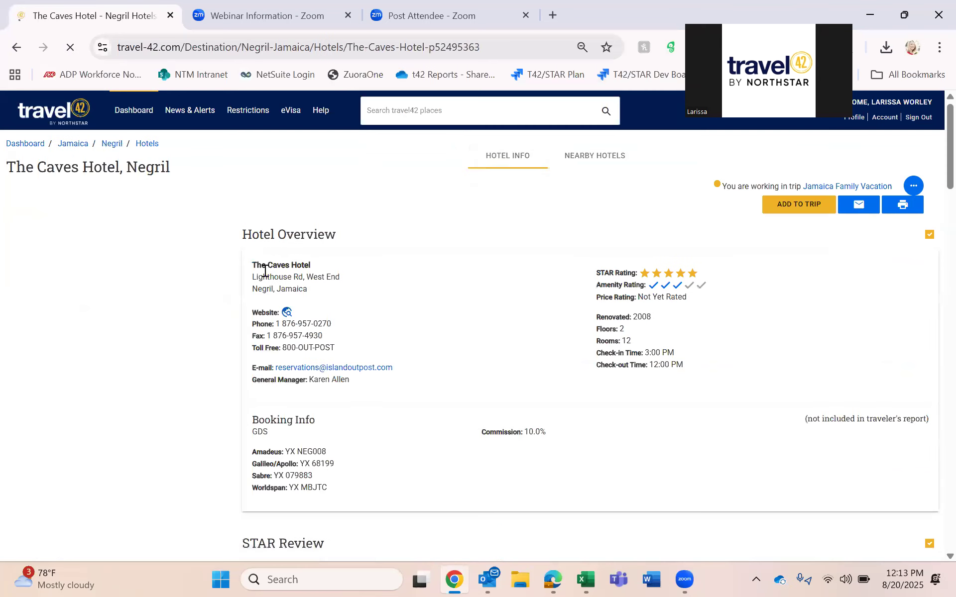
click(127, 270)
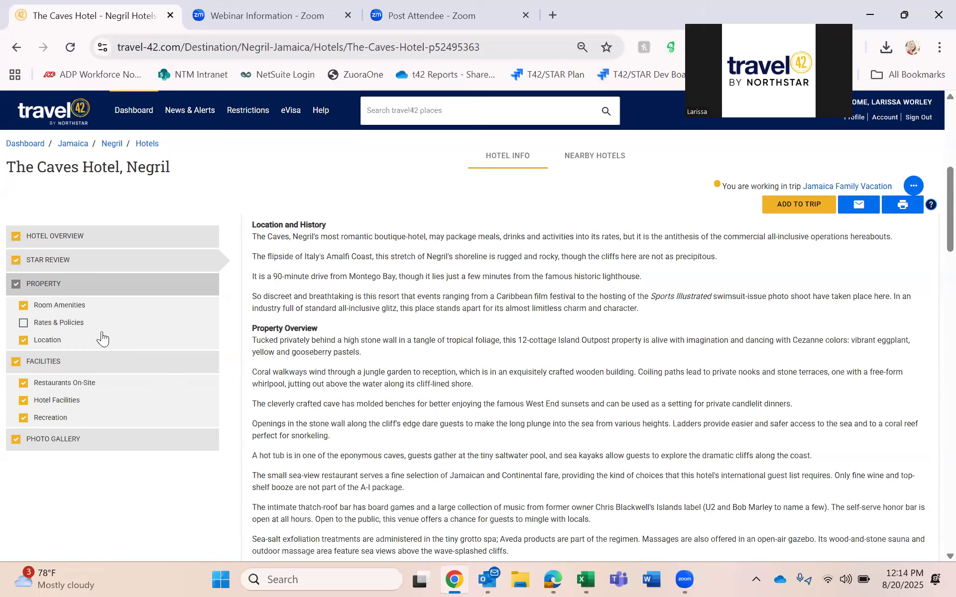
click(797, 205)
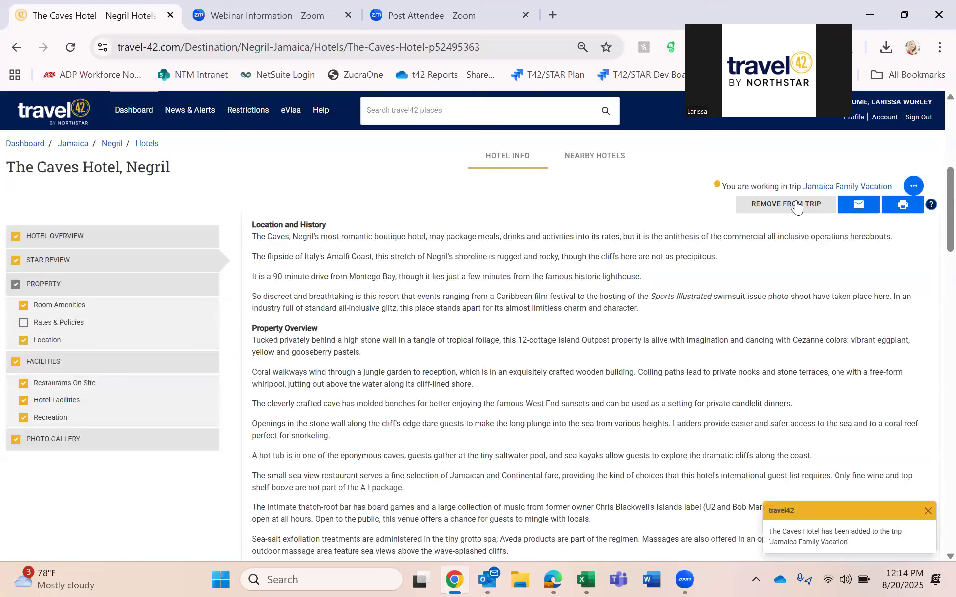
Open Couples Negril from the Negril hotel list and add it to the Jamaica Family Vacation trip.
click(157, 145)
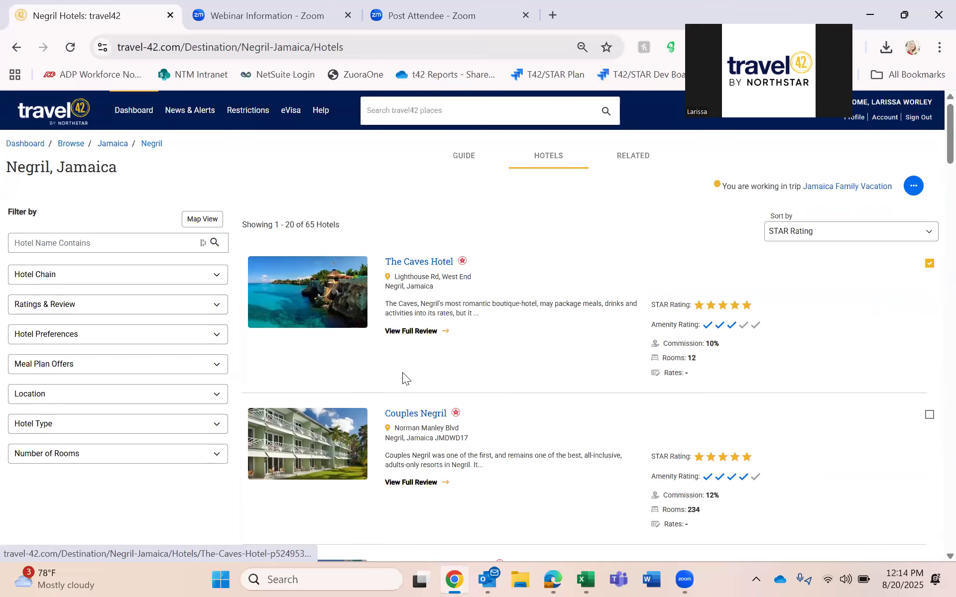
click(424, 414)
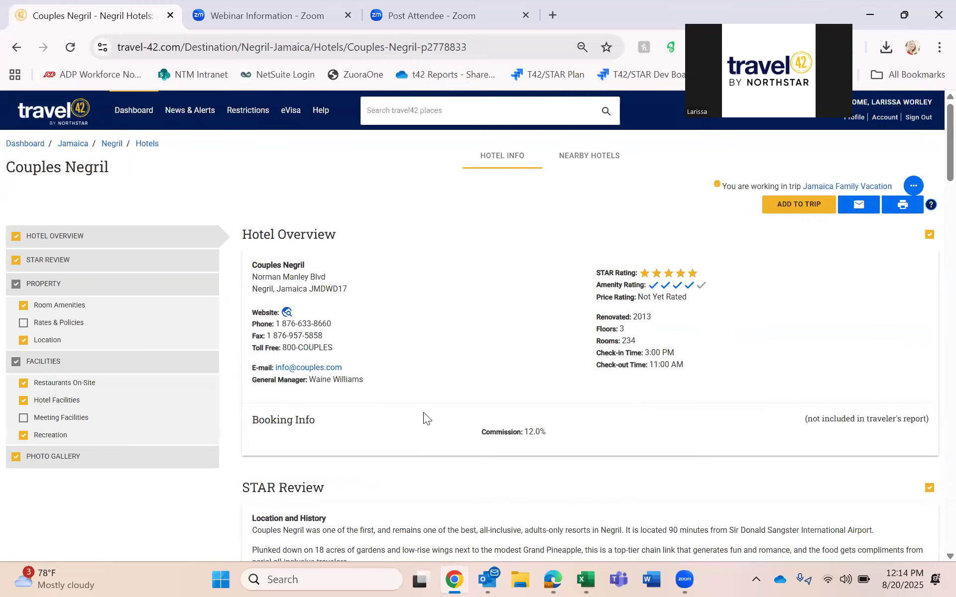
click(800, 205)
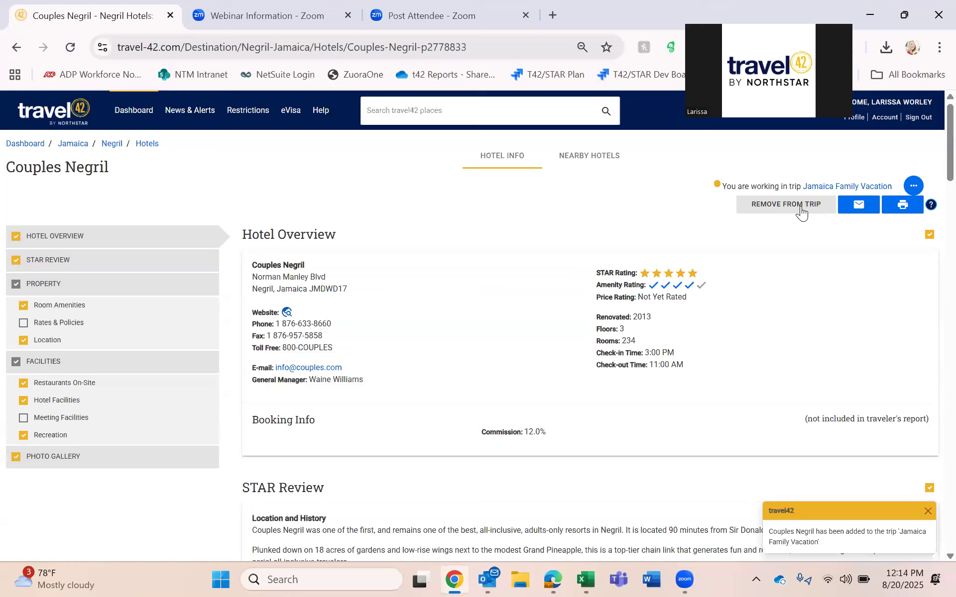
Return to the Negril hotel list, open Azul Beach Resort Negril, and add it to the trip.
click(149, 146)
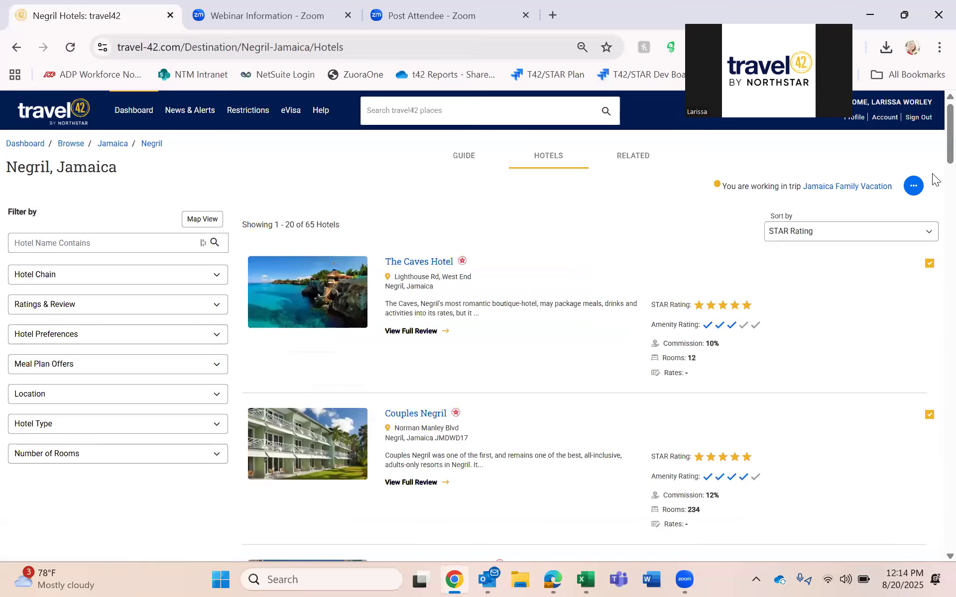
scroll(935, 166, down, 1)
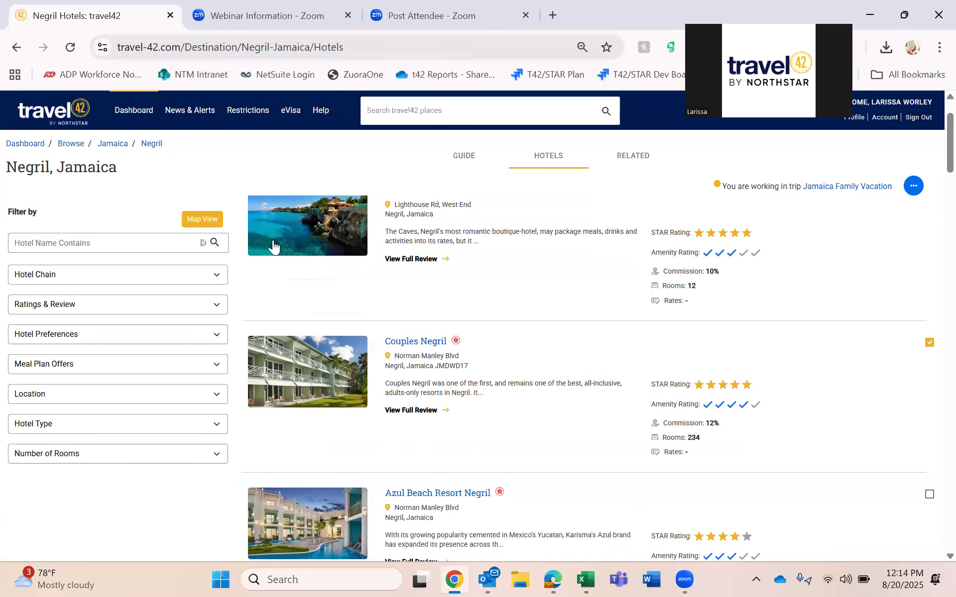
click(469, 494)
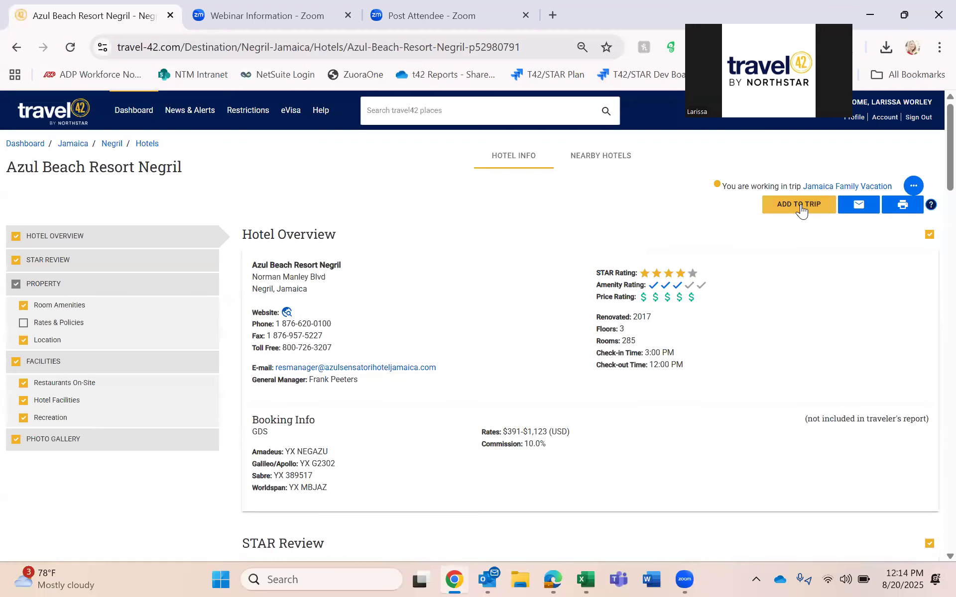
click(799, 206)
click(476, 115)
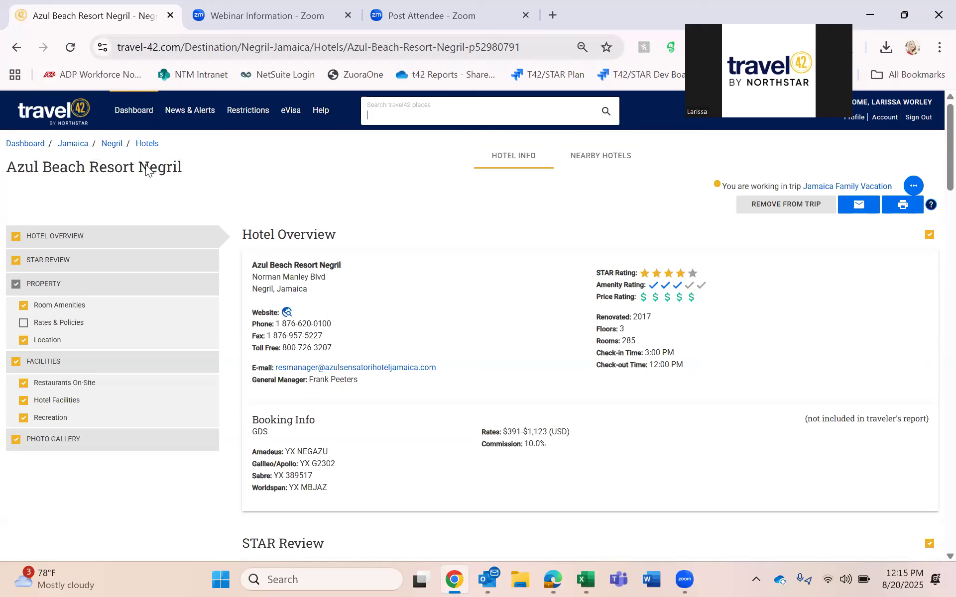
In the Negril guide's Sightseeing section, select Negril Point Lighthouse, Whitehall Great House, Mayfield Falls and Kool Runnings Water Park.
click(111, 144)
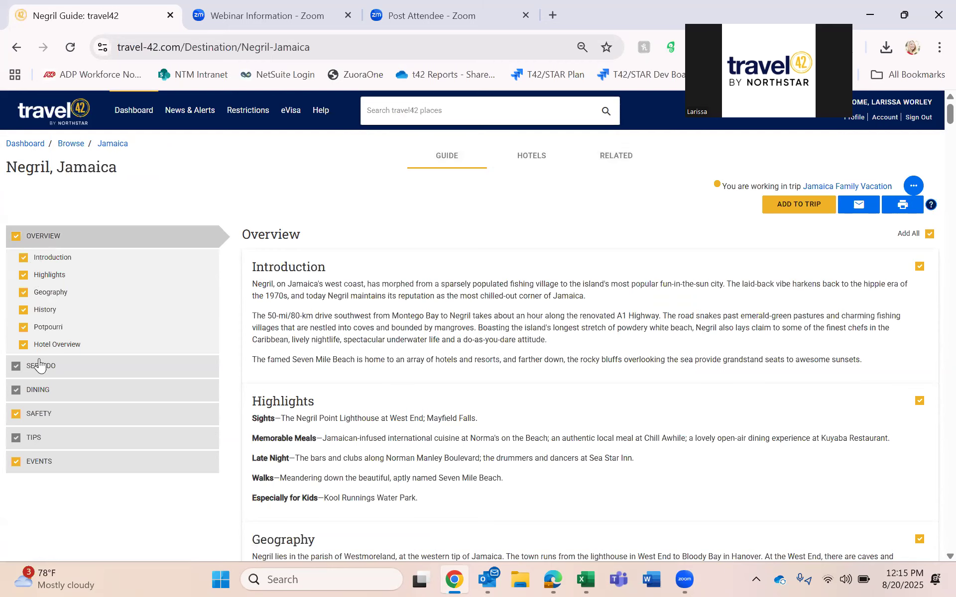
click(86, 374)
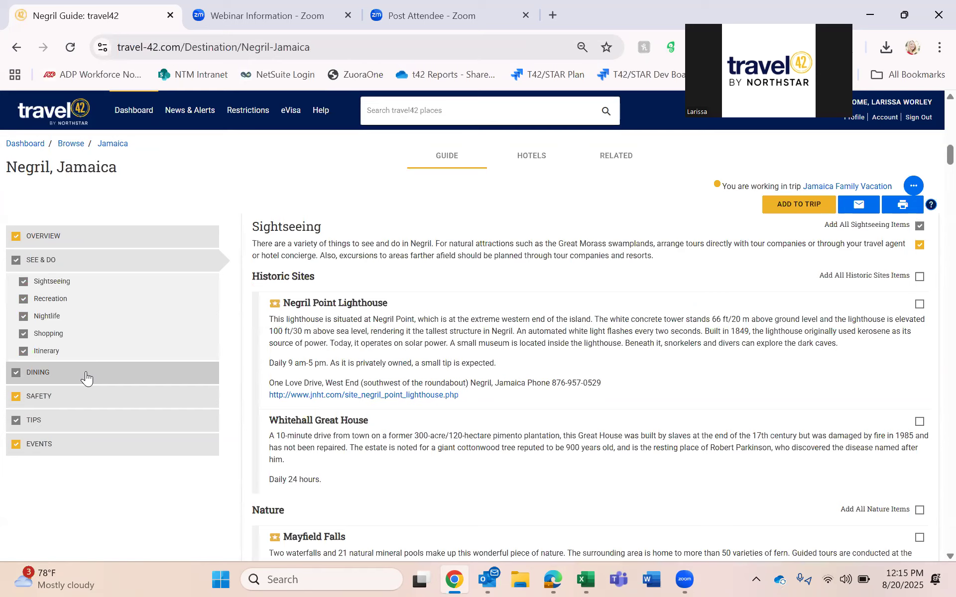
click(919, 305)
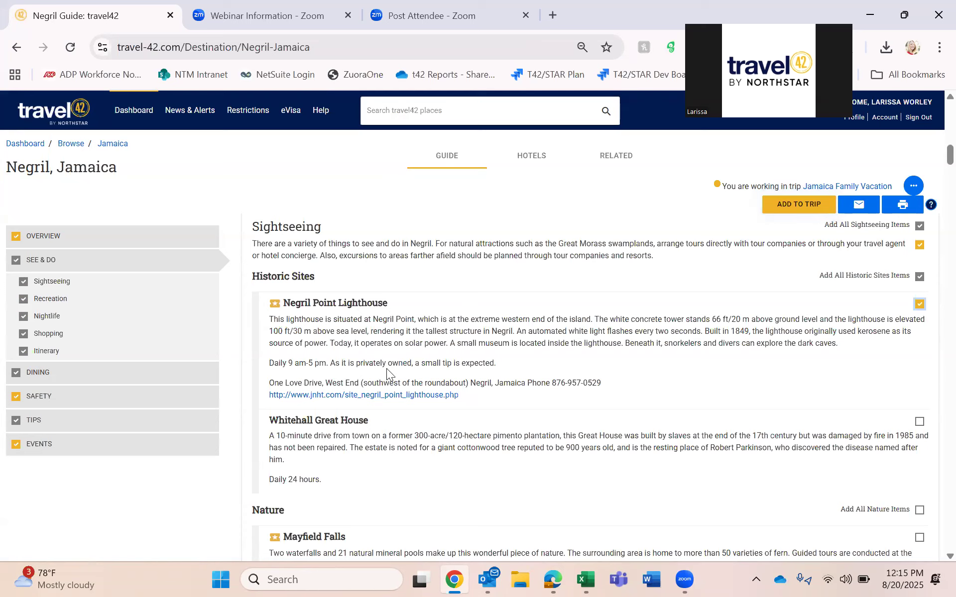
click(920, 421)
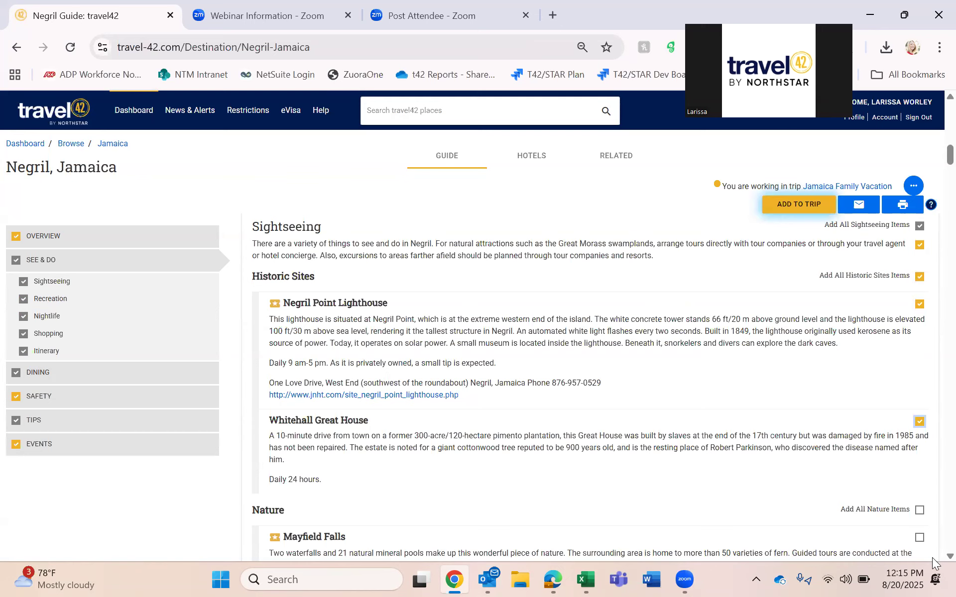
scroll(932, 557, down, 1)
scroll(932, 558, down, 3)
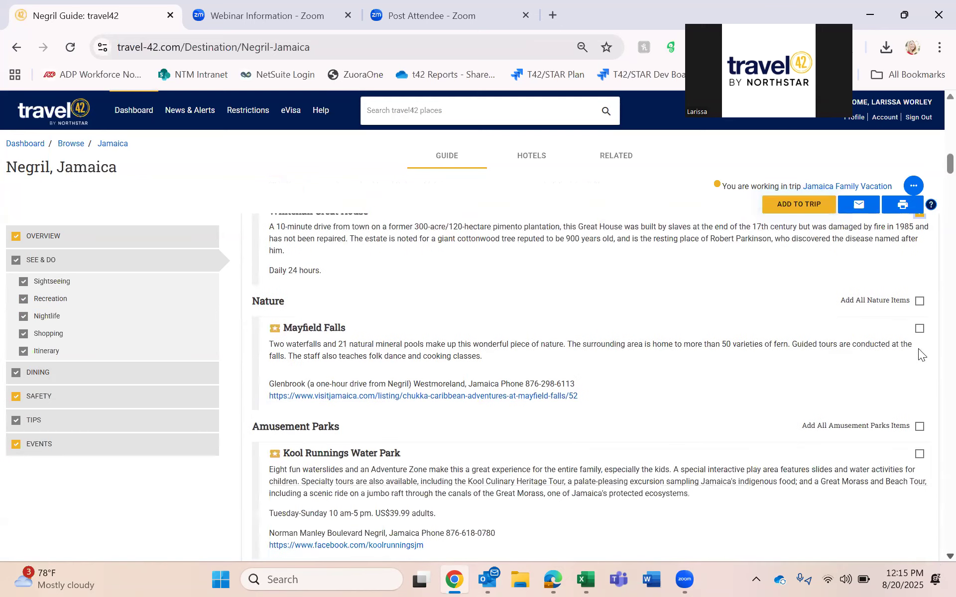
click(919, 330)
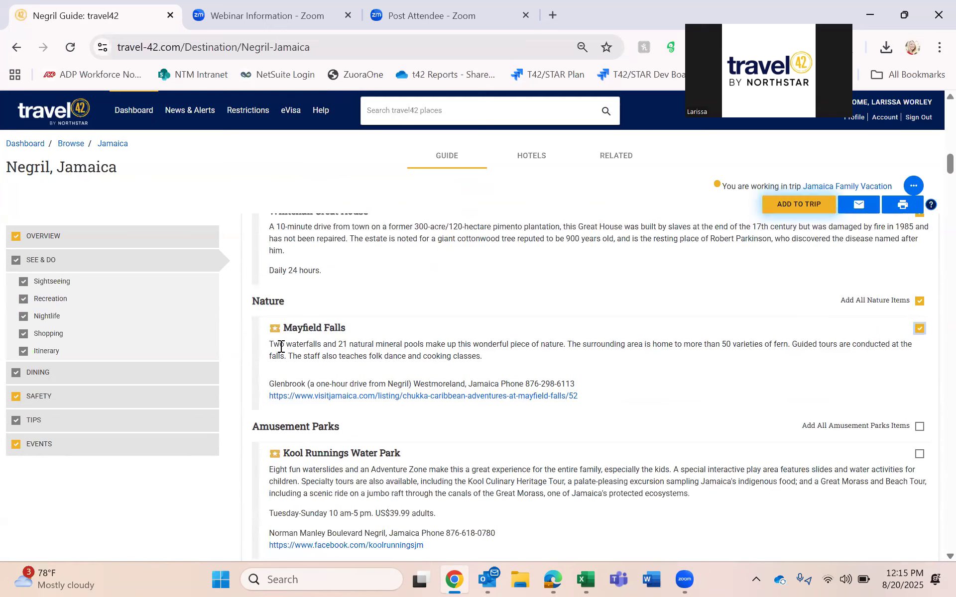
click(919, 454)
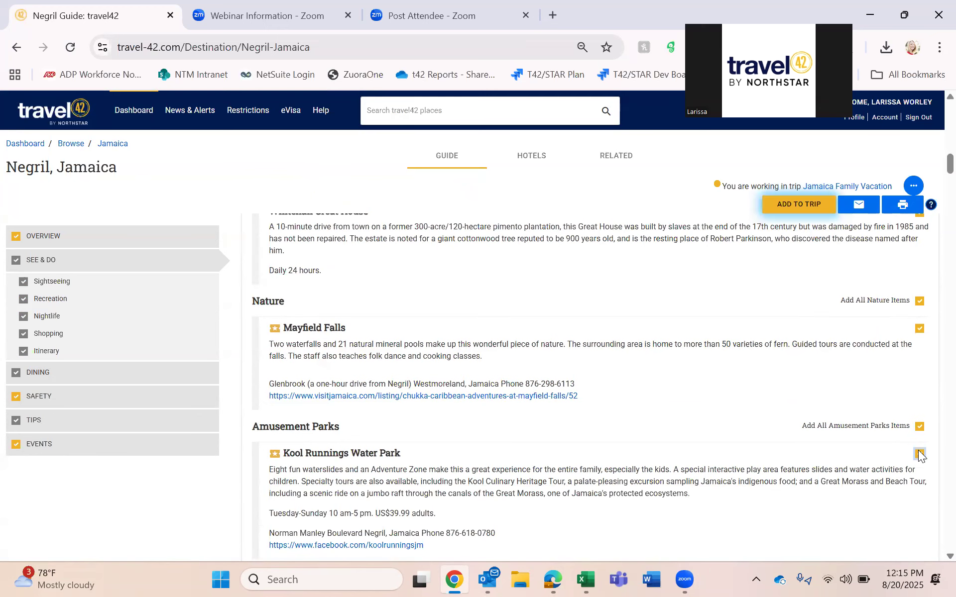
Select Irie Art and Negril Craft Market in the Negril guide's Shopping section.
scroll(932, 559, down, 5)
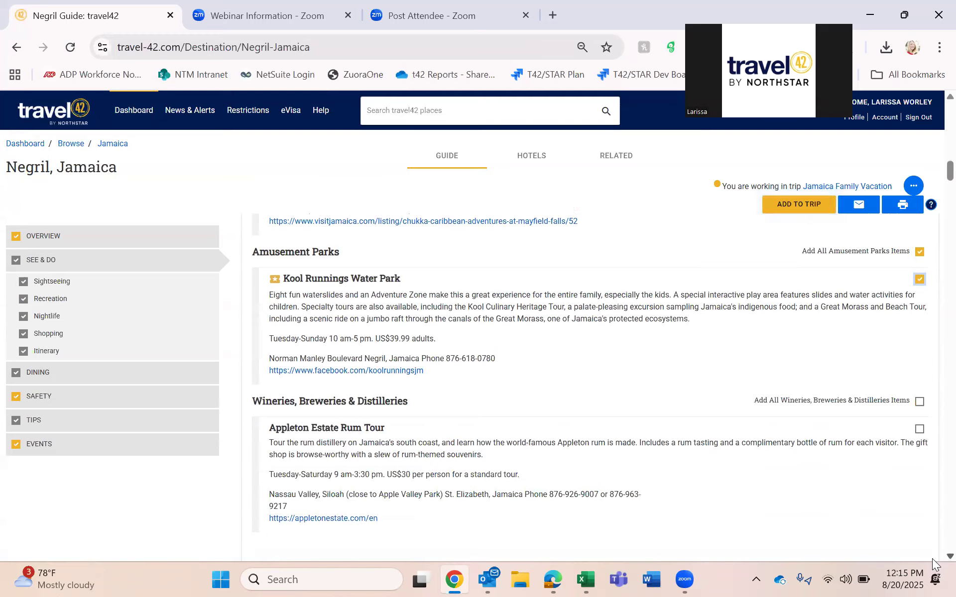
scroll(932, 558, down, 6)
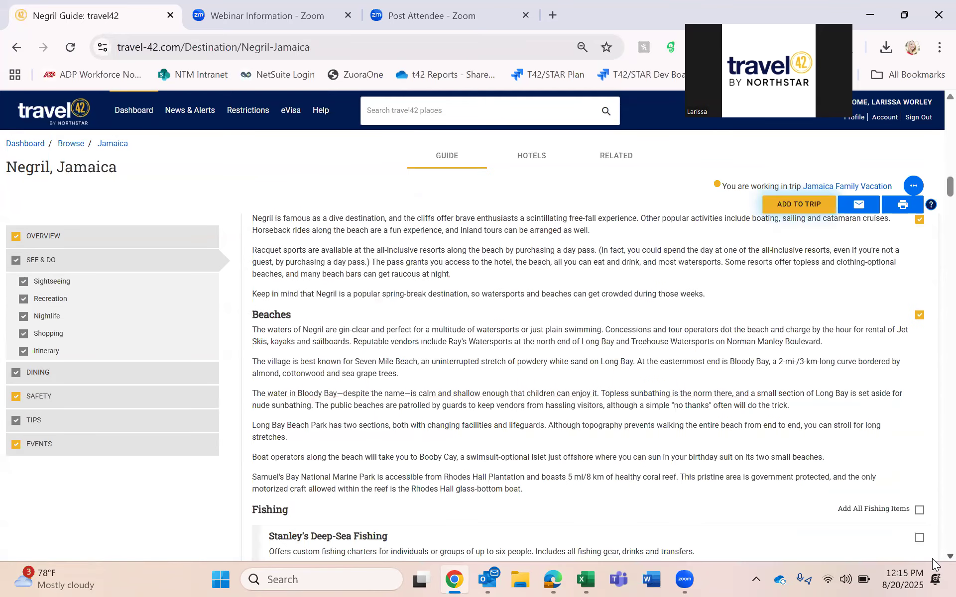
click(94, 341)
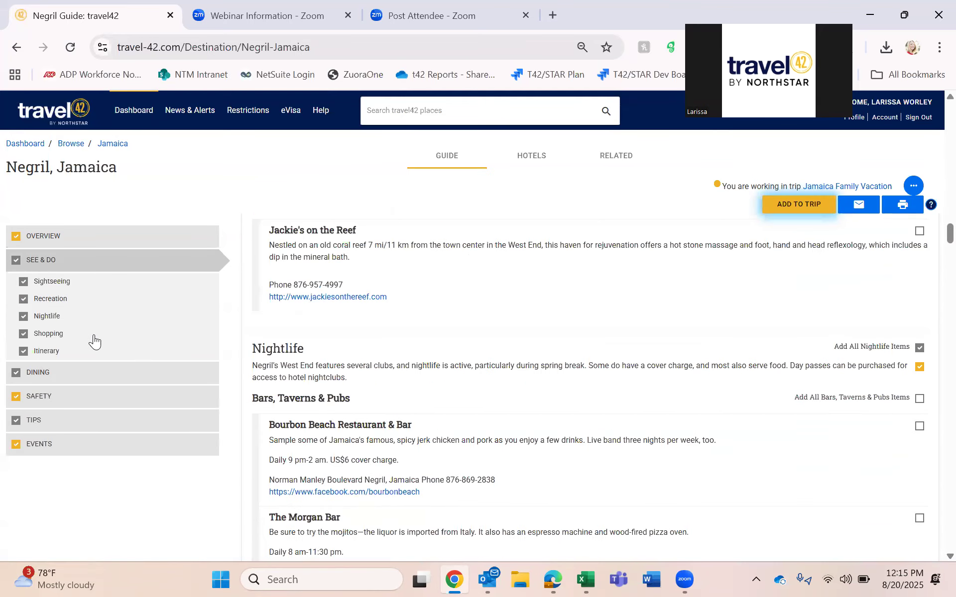
click(920, 388)
click(920, 497)
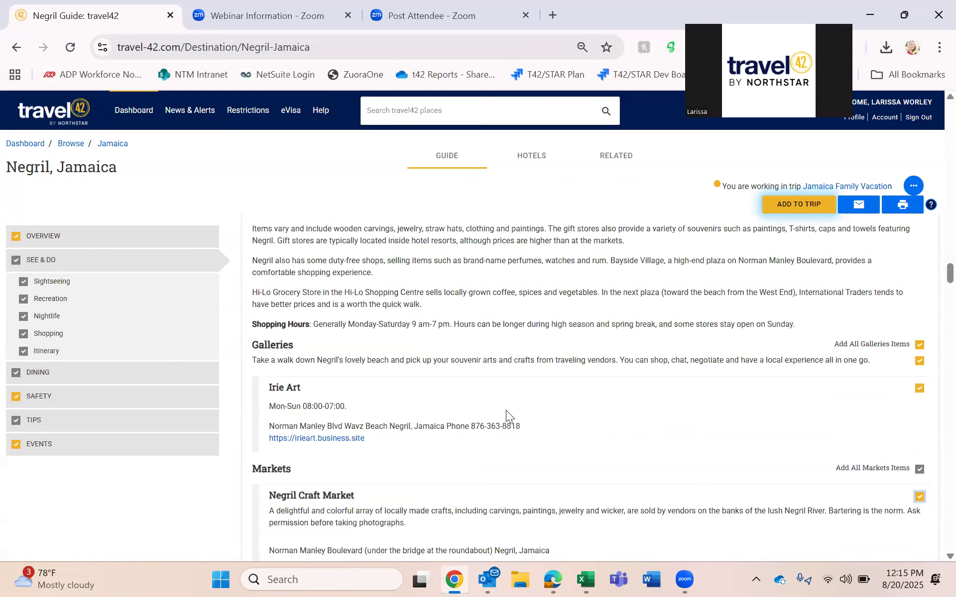
In the Negril guide's Dining section, select all Local & Regional items, Le Vendome Restaurant at Charela Inn and Ivan's Bar.
click(106, 376)
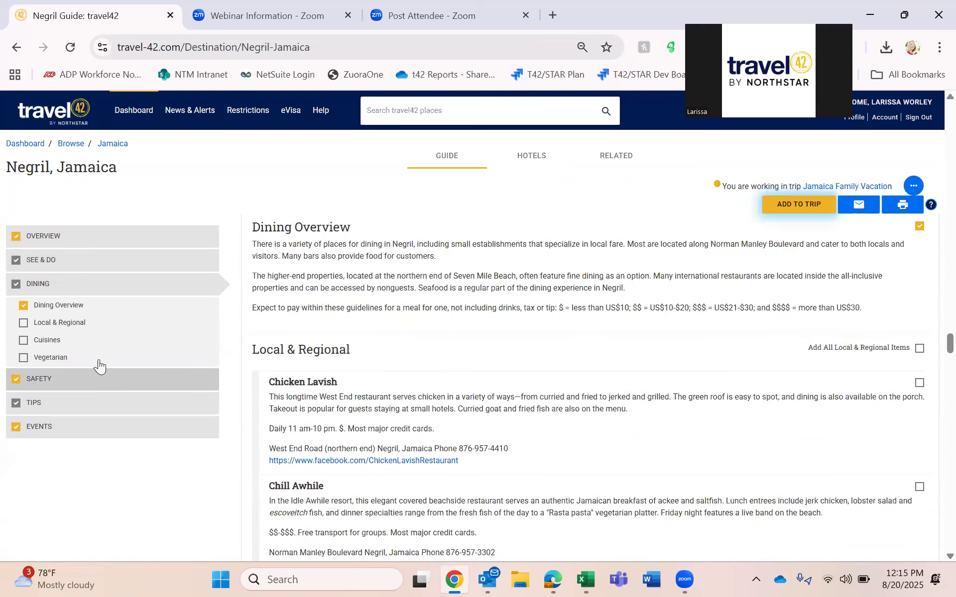
click(25, 322)
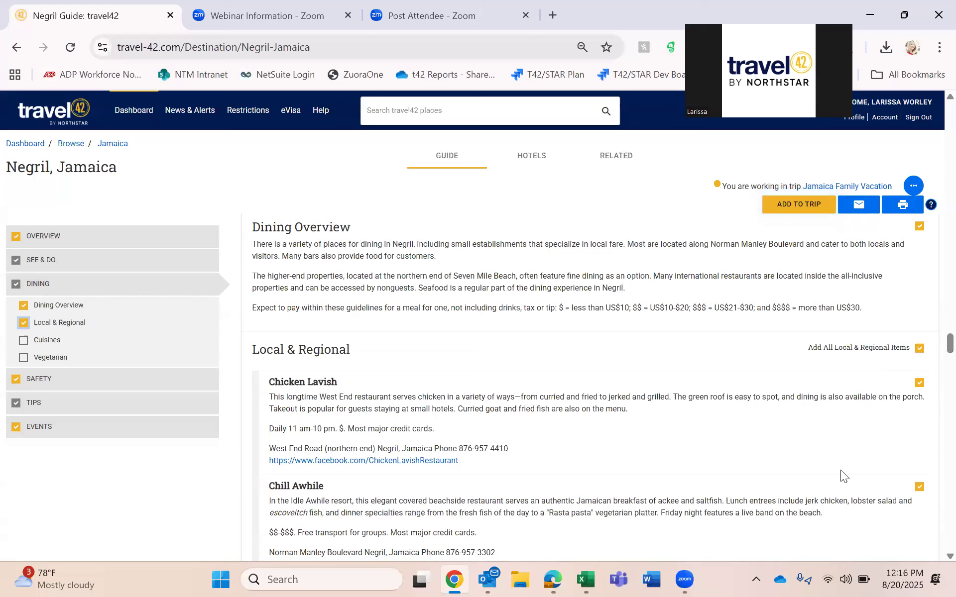
click(76, 341)
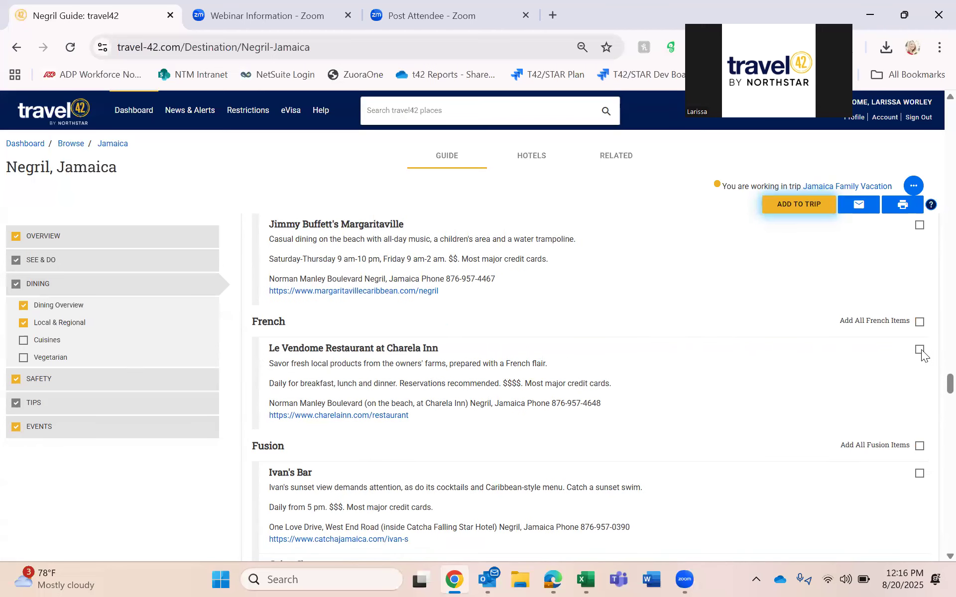
click(919, 349)
click(920, 474)
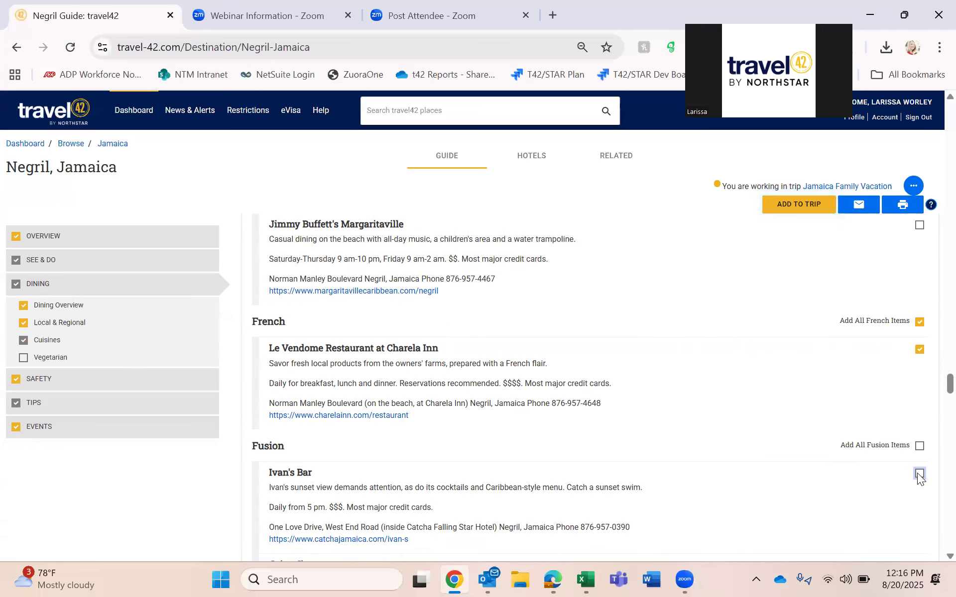
Include all Communication items under the Negril guide's Tips and add the selected Negril content to the trip.
click(159, 388)
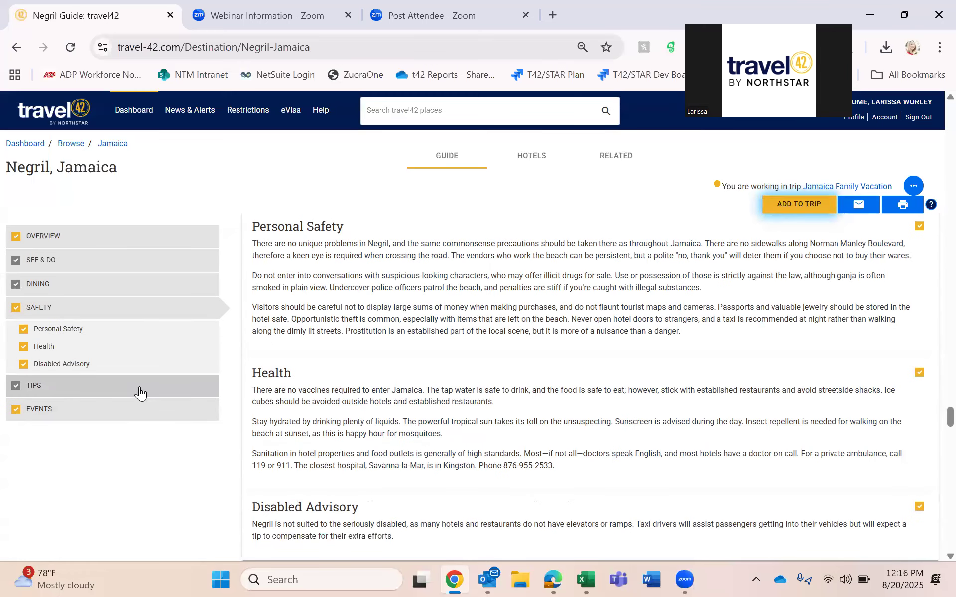
click(140, 391)
click(23, 440)
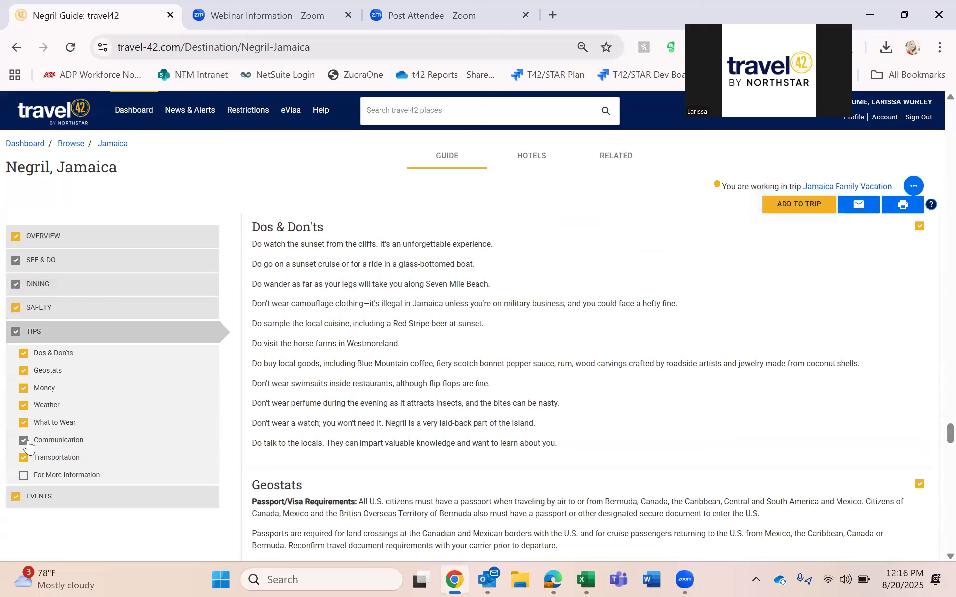
click(27, 440)
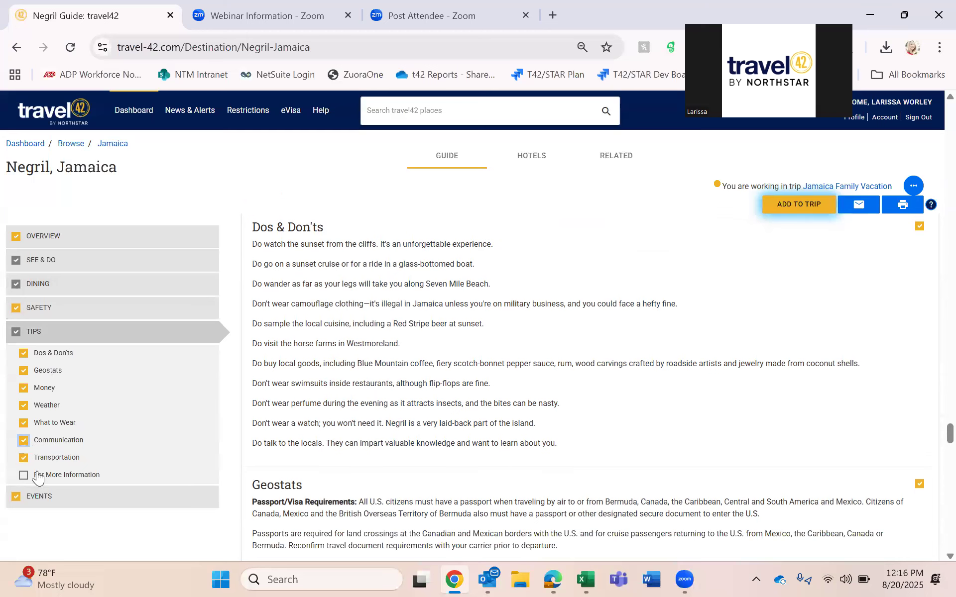
click(101, 442)
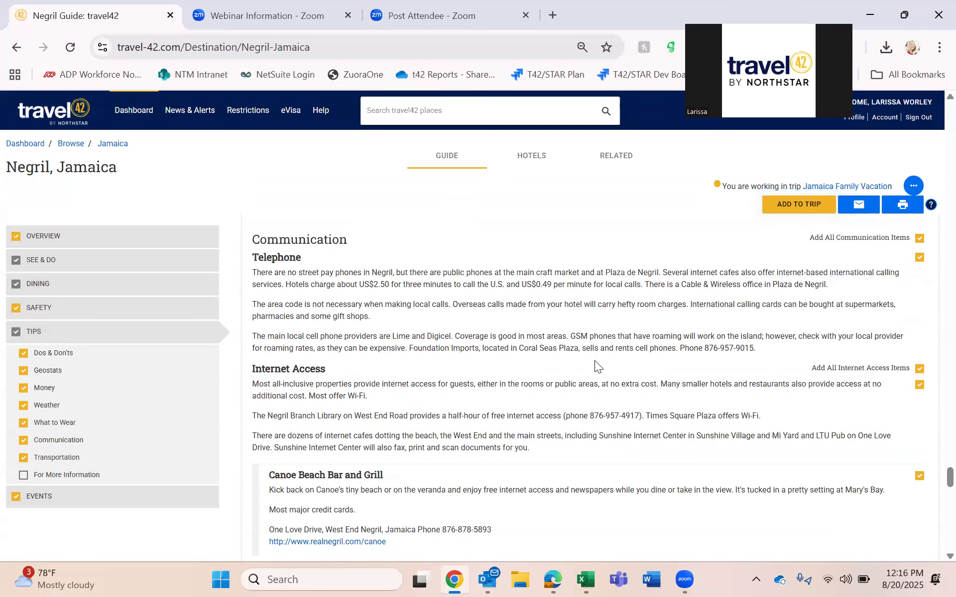
click(23, 440)
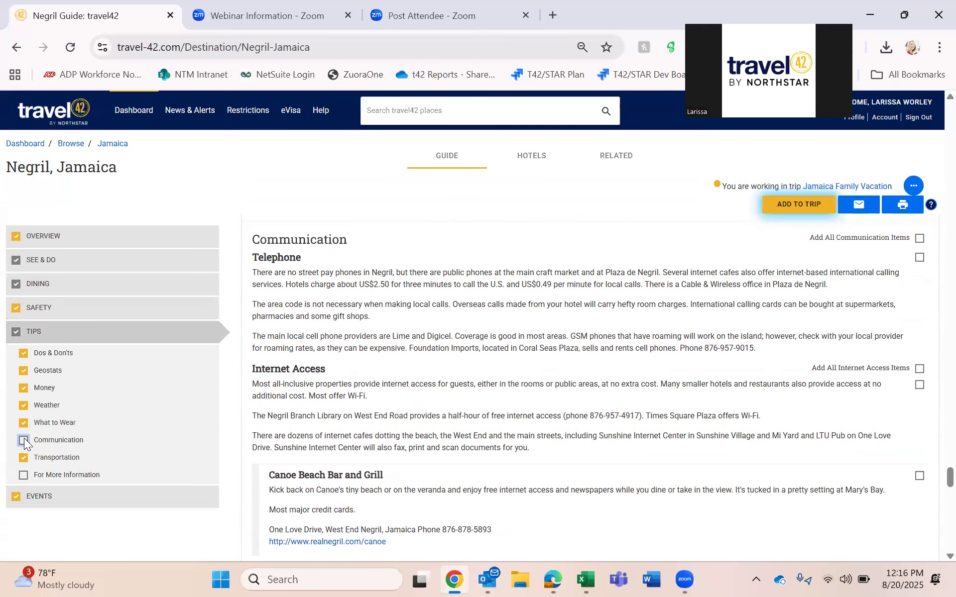
click(23, 440)
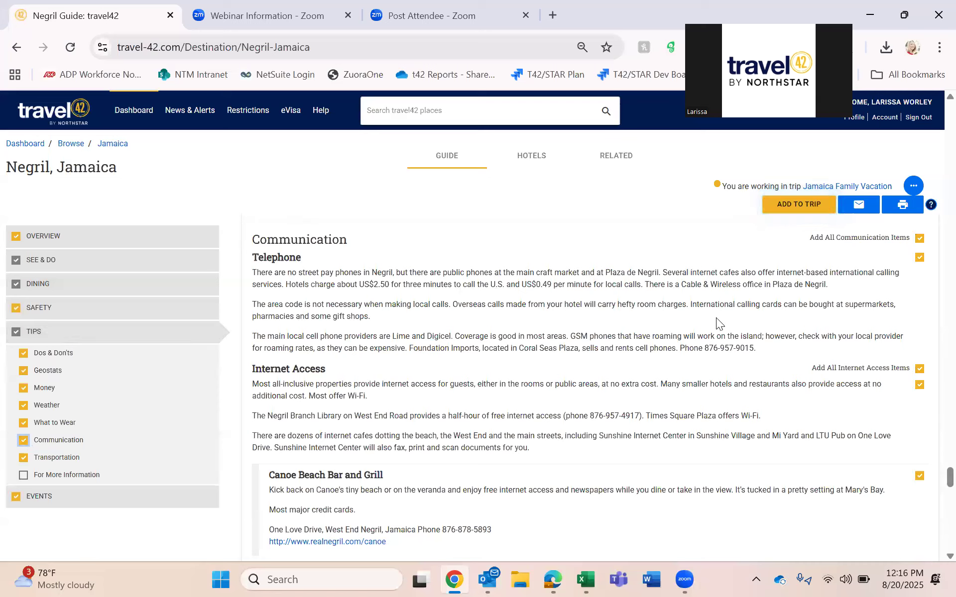
click(796, 205)
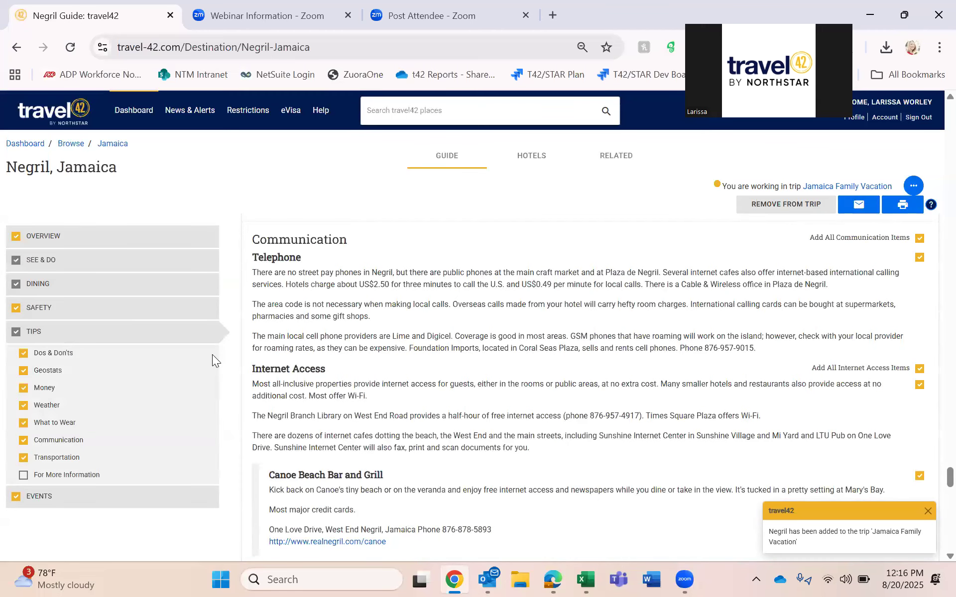
Exclude the Communication section from the Negril guide's Tips and open the details of the Jamaica Family Vacation trip.
click(24, 441)
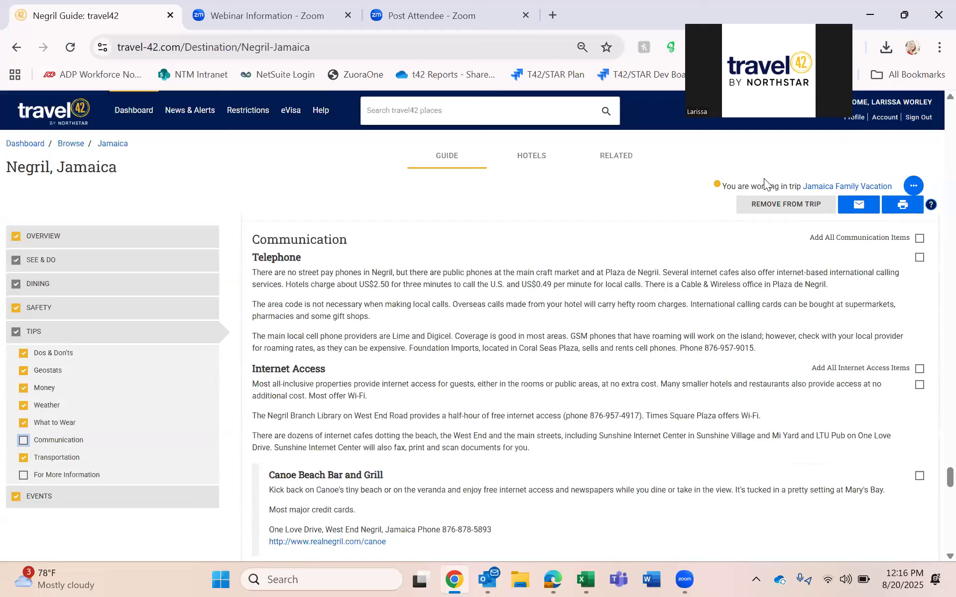
click(913, 187)
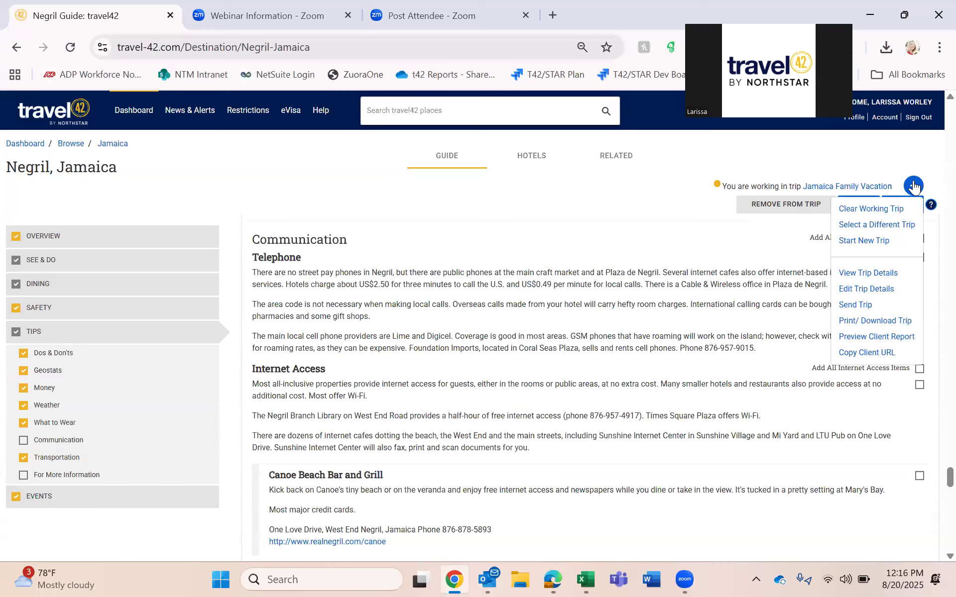
click(884, 278)
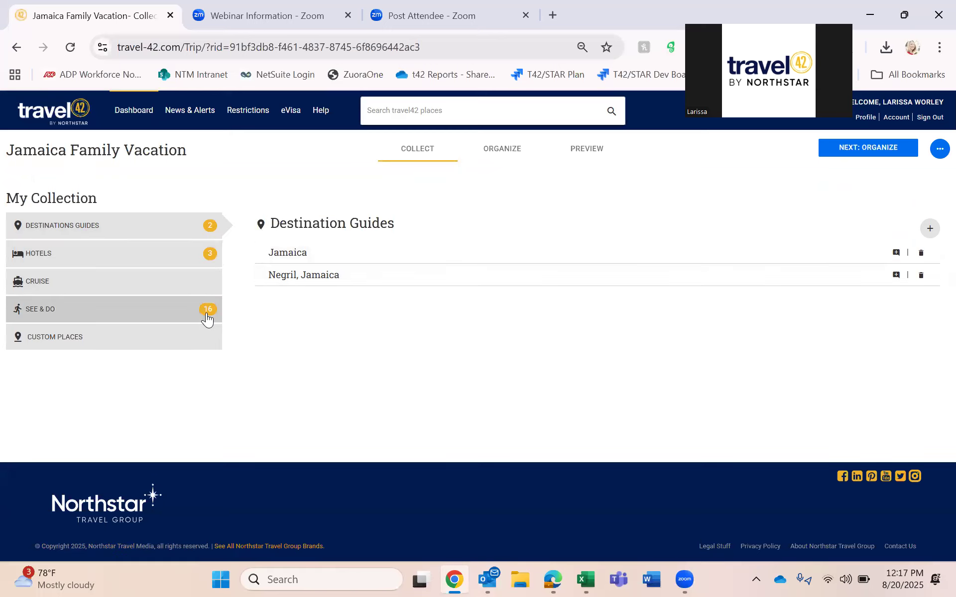
Examine the form for creating a custom place in the trip's collection and close it without saving.
click(105, 348)
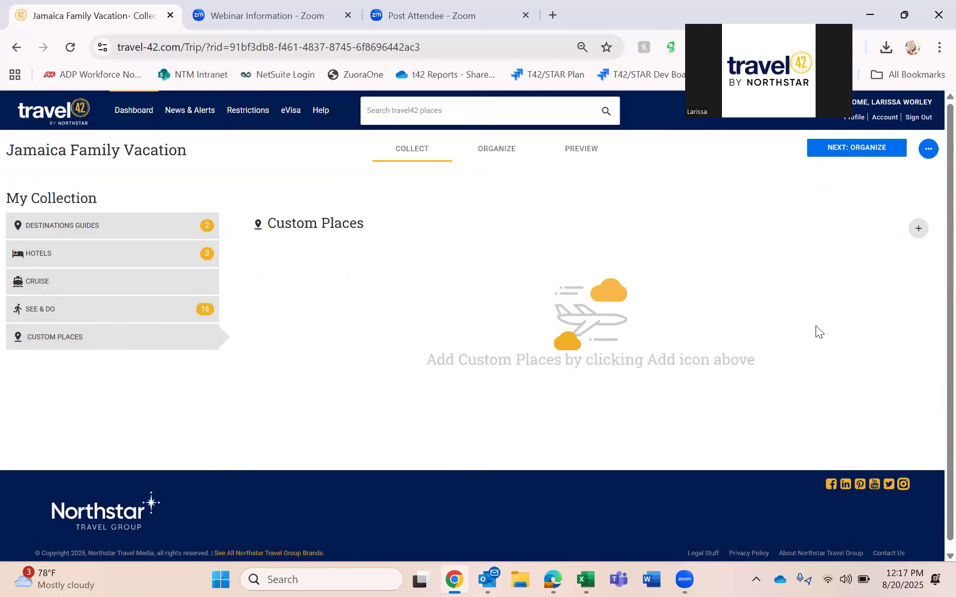
click(918, 236)
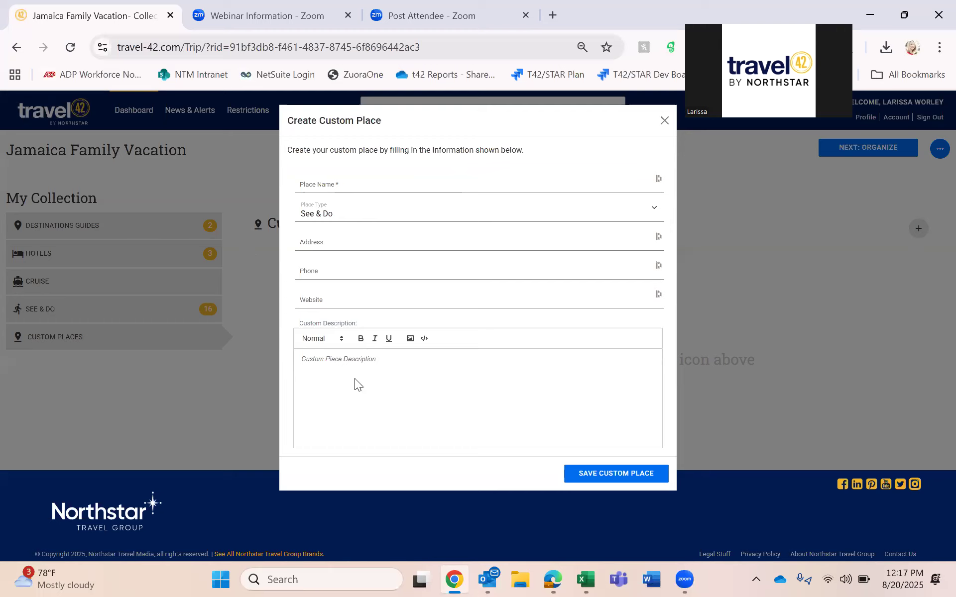
click(664, 121)
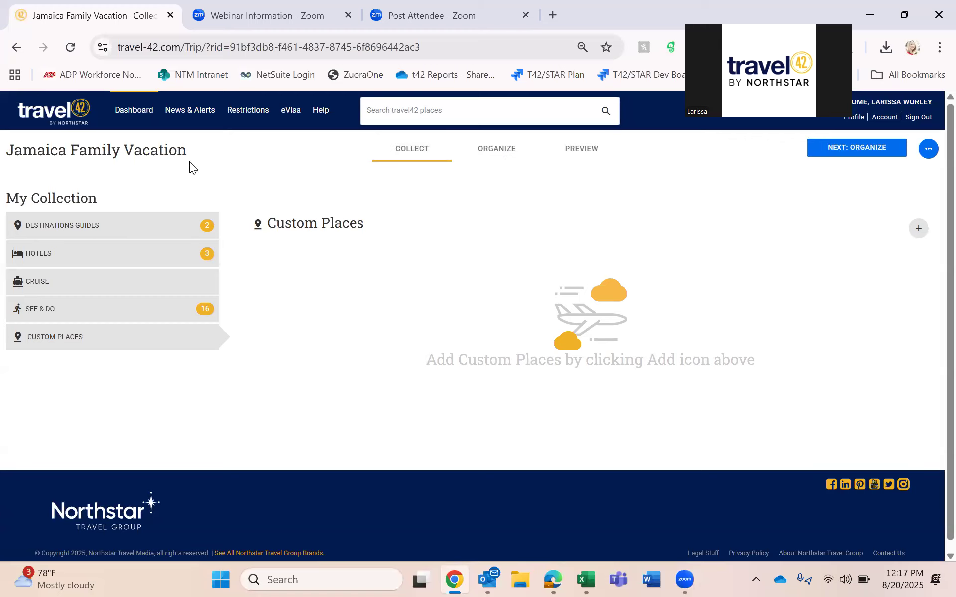
Reorder the trip so the Negril guide directly follows the Jamaica guide, and preview the trip's cover page.
click(497, 153)
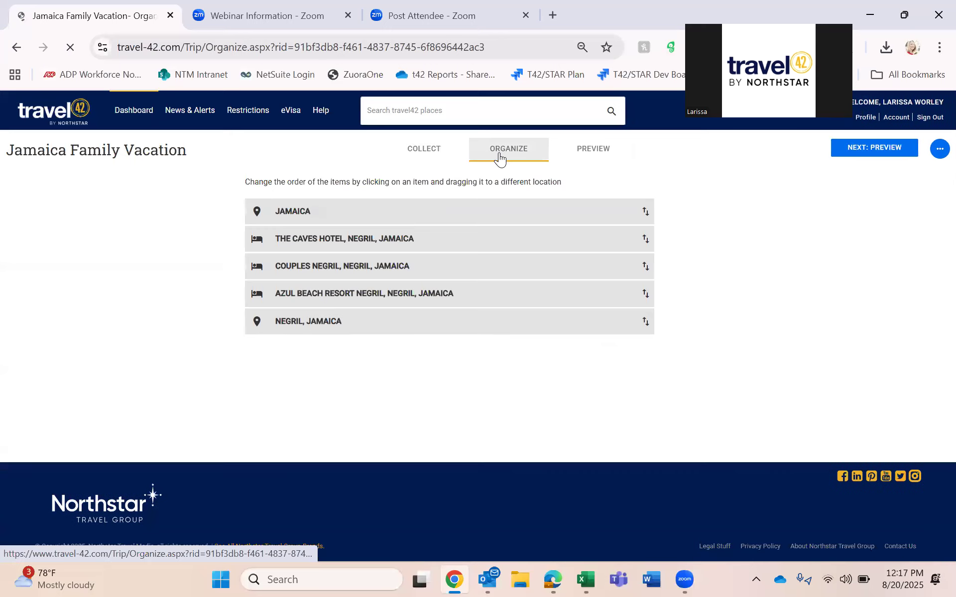
drag(426, 331, 405, 239)
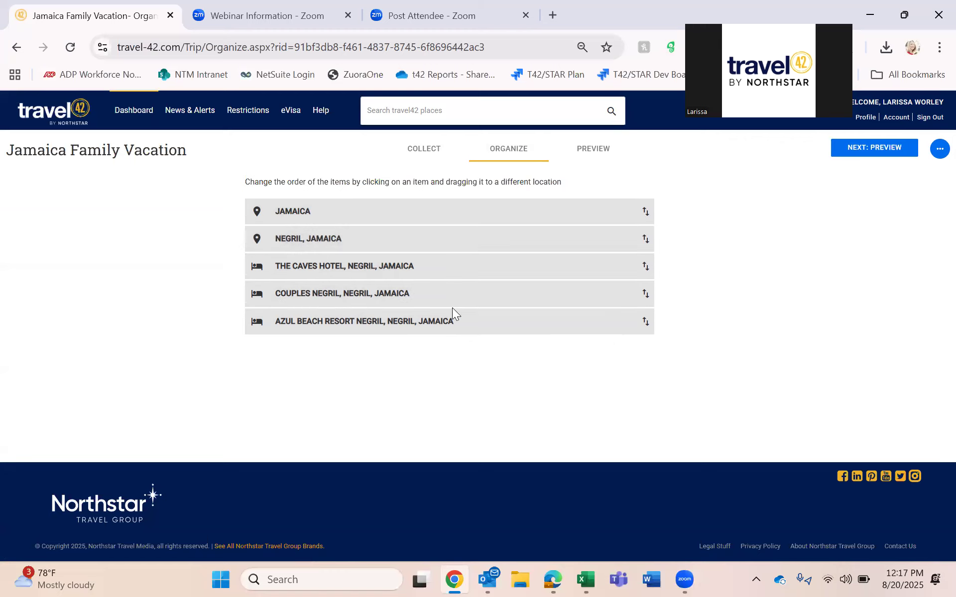
click(593, 156)
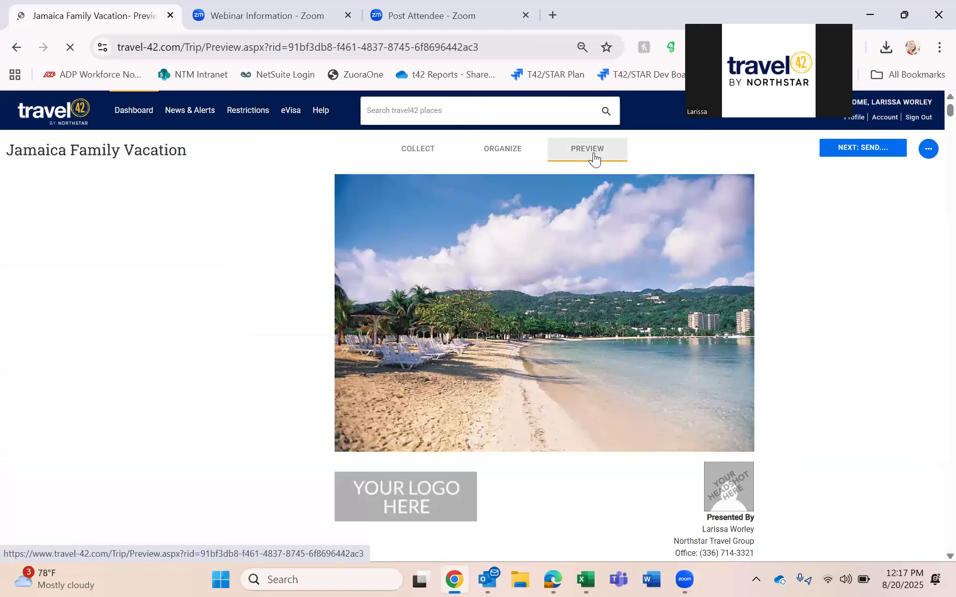
drag(949, 109, 933, 96)
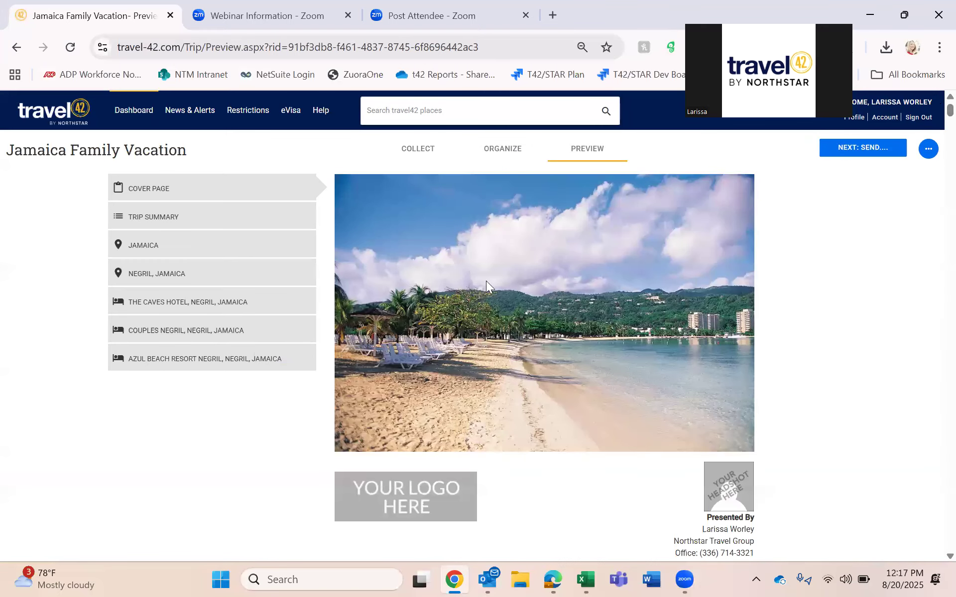
scroll(873, 453, down, 3)
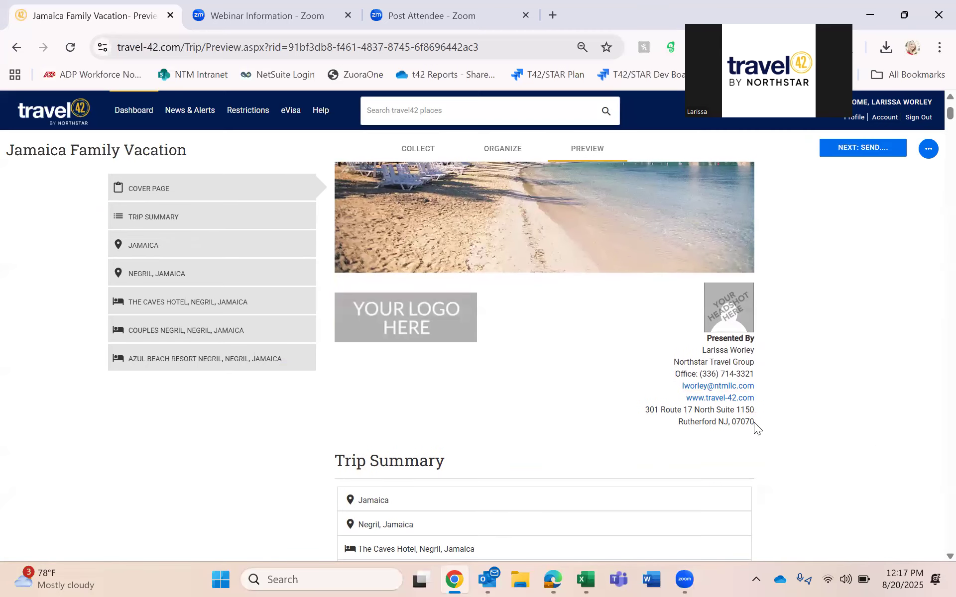
Examine the trip's editable details and cover page layout options, and close the form without saving.
click(928, 158)
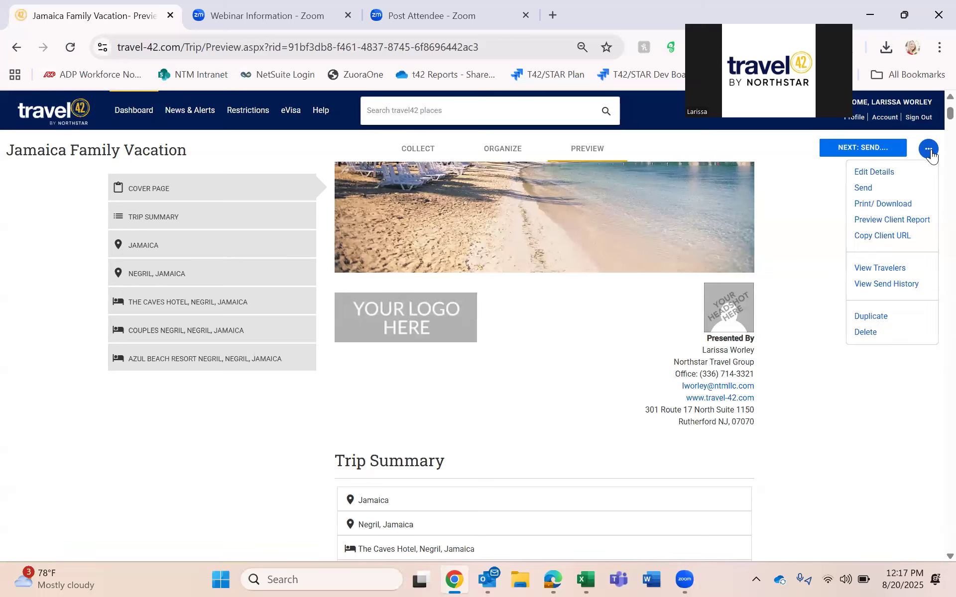
click(899, 172)
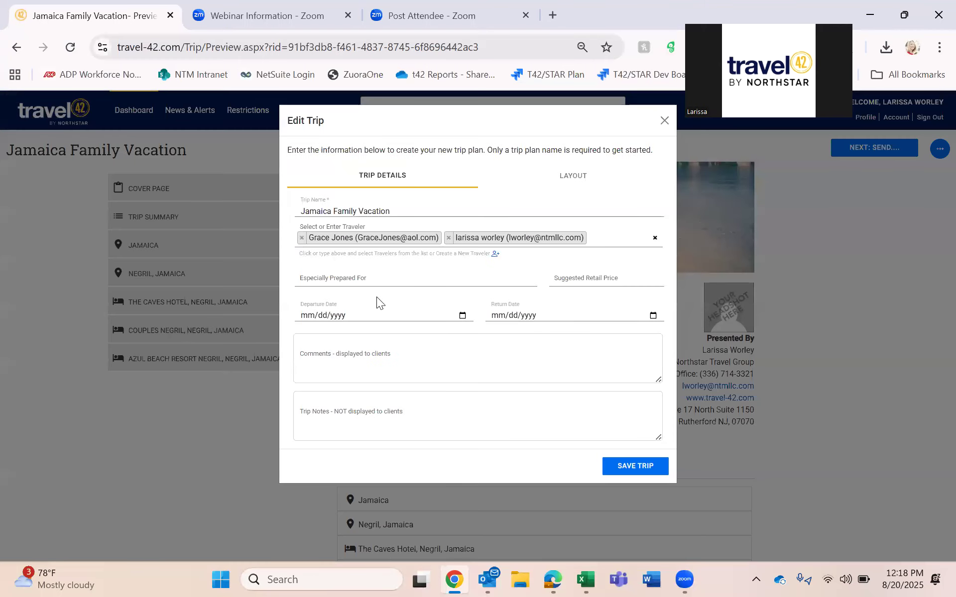
click(583, 174)
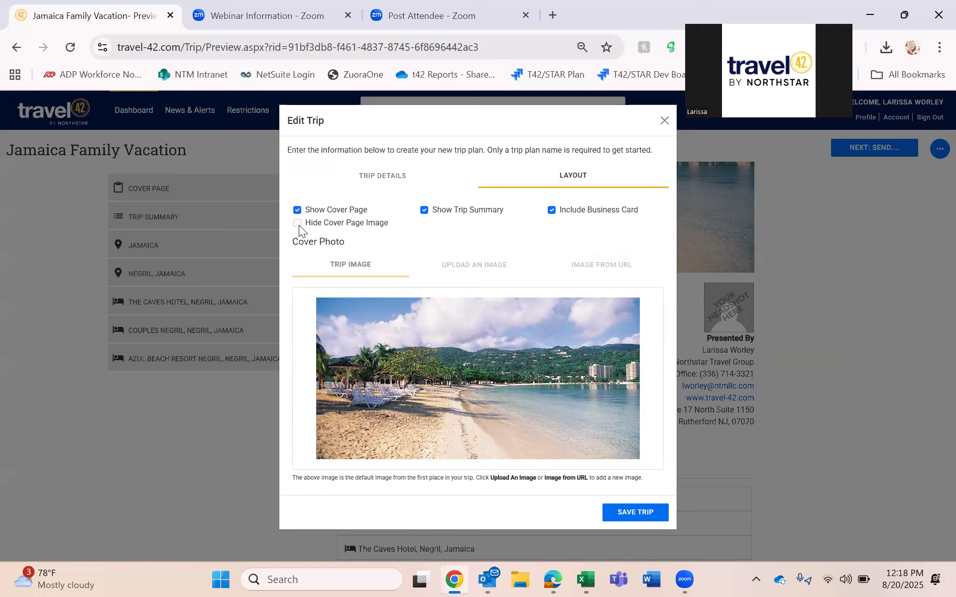
click(665, 121)
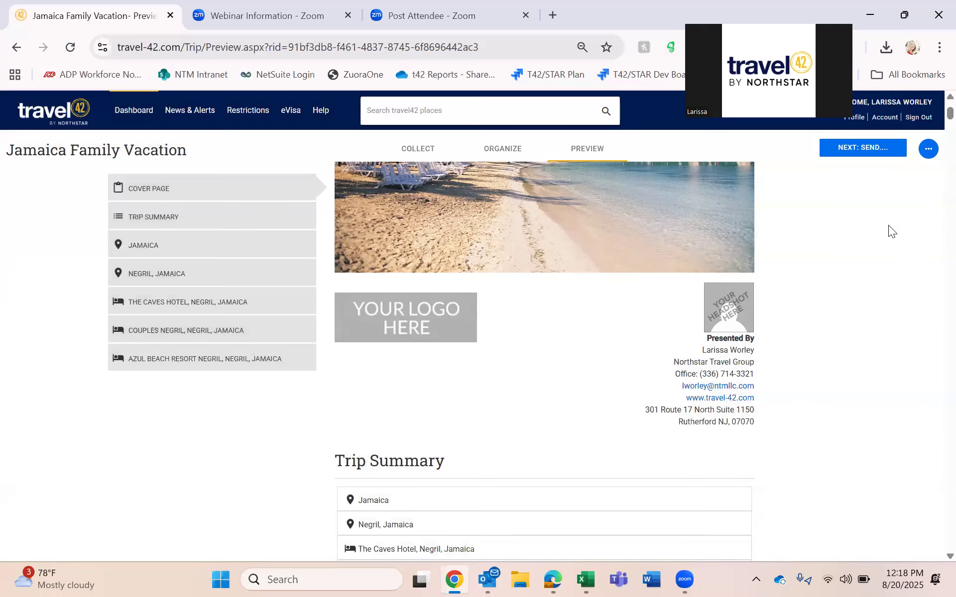
Copy the trip's client URL and open it in the browser.
click(929, 149)
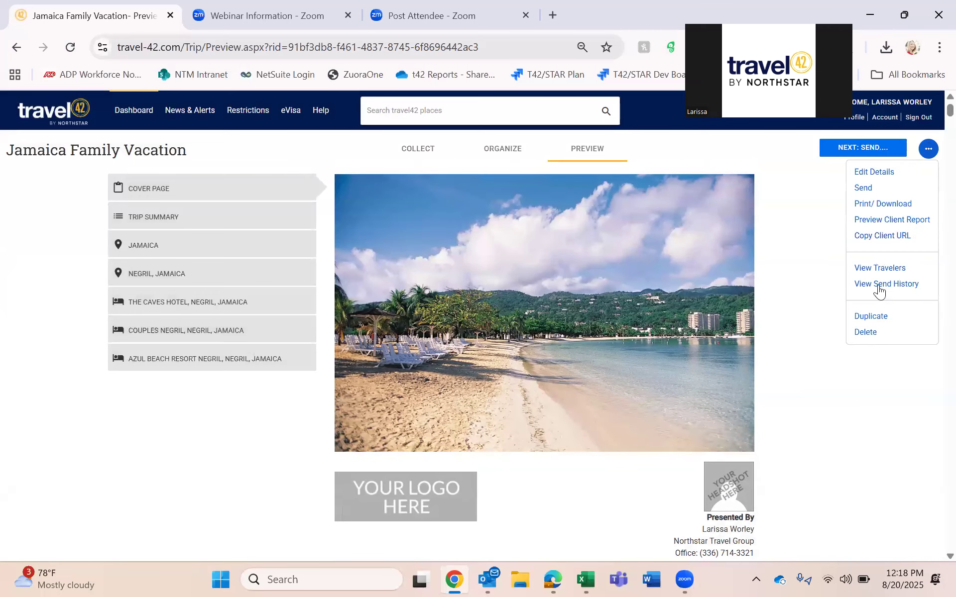
click(883, 237)
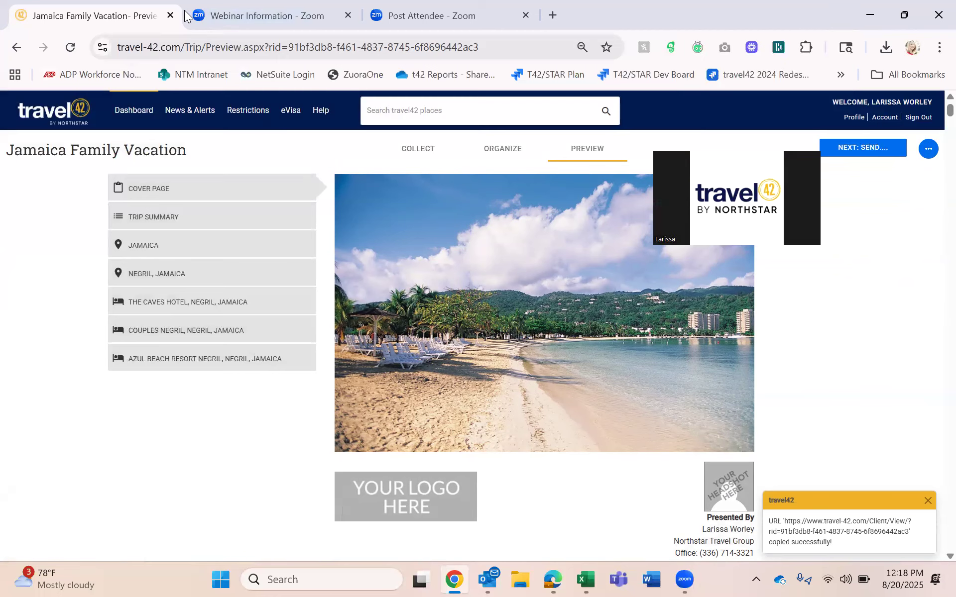
click(151, 38)
key(ctrl+v)
key(Return)
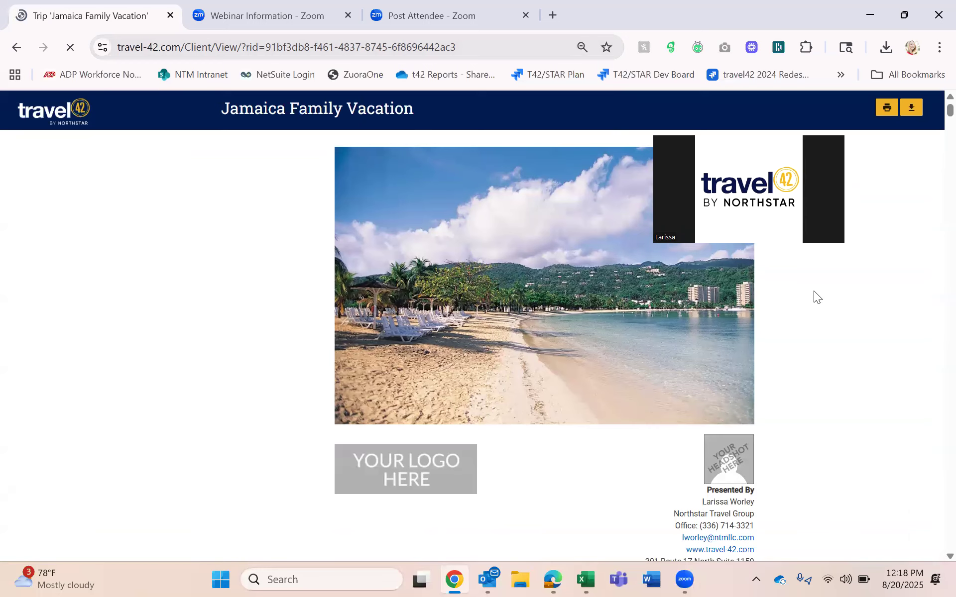
Look through the client report from the cover page into the Jamaica guide.
drag(836, 185, 914, 80)
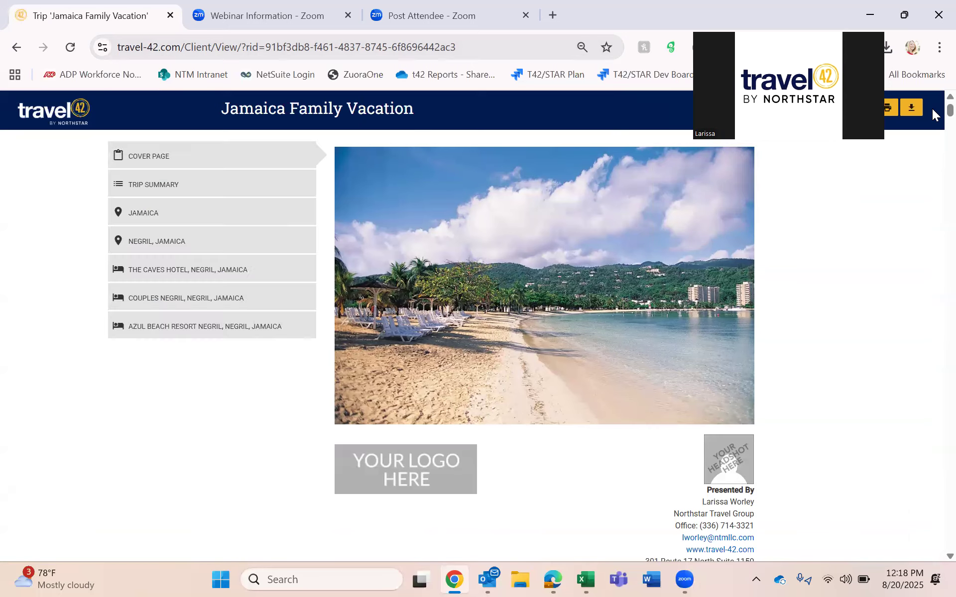
scroll(933, 125, down, 15)
scroll(933, 130, down, 15)
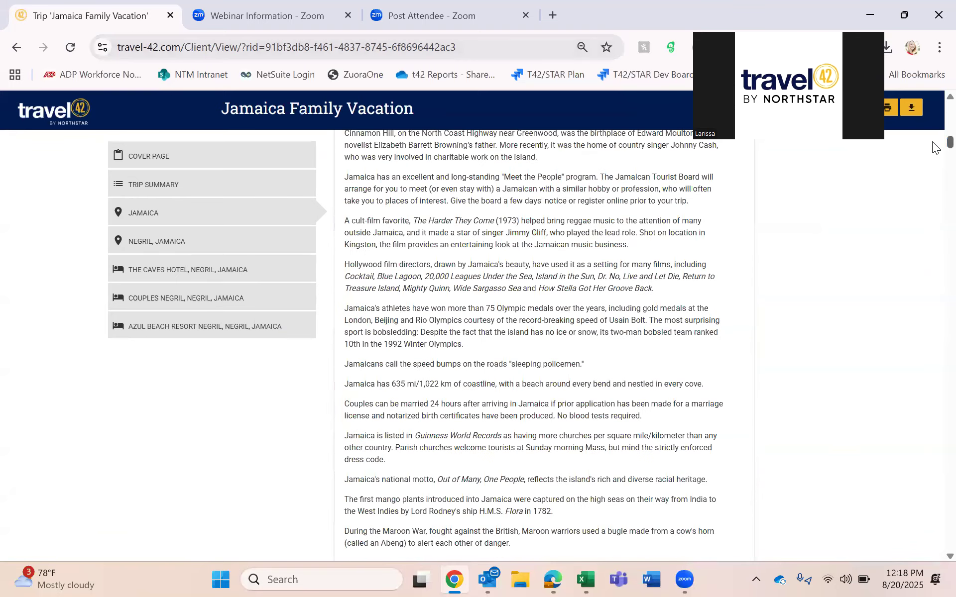
drag(934, 158, 935, 79)
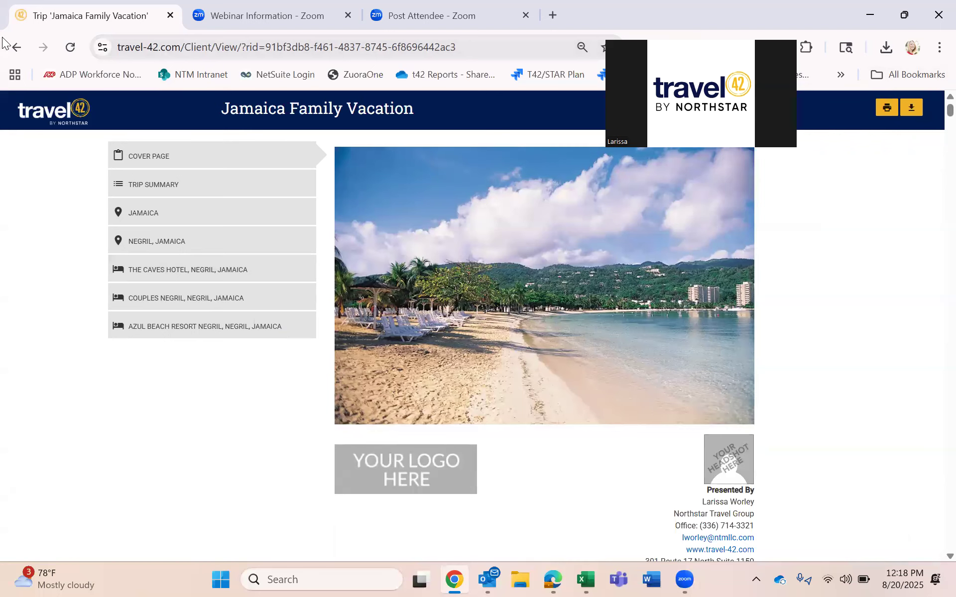
Return to the trip preview and examine the options for e-mailing the trip, closing the form without sending.
click(16, 48)
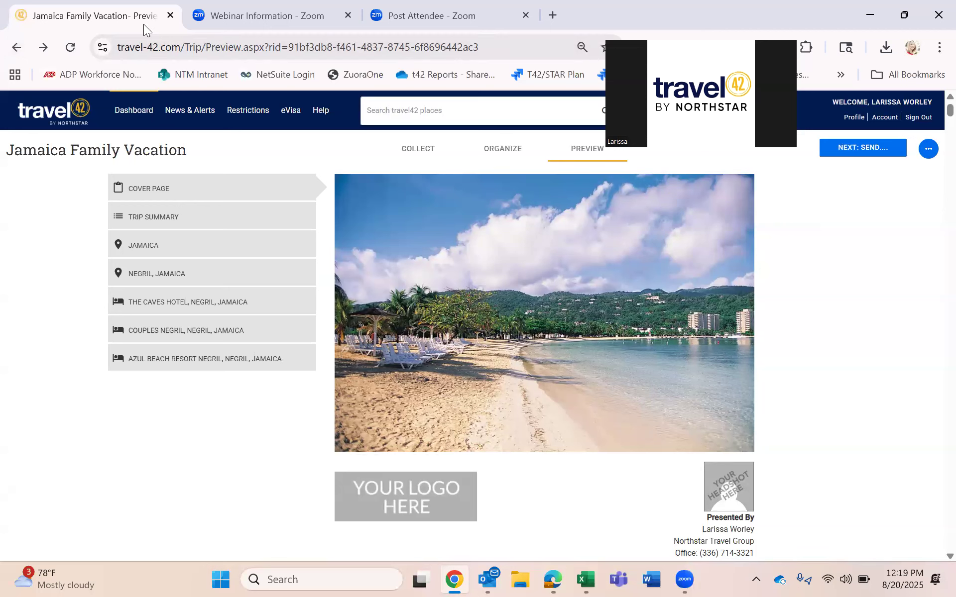
click(852, 149)
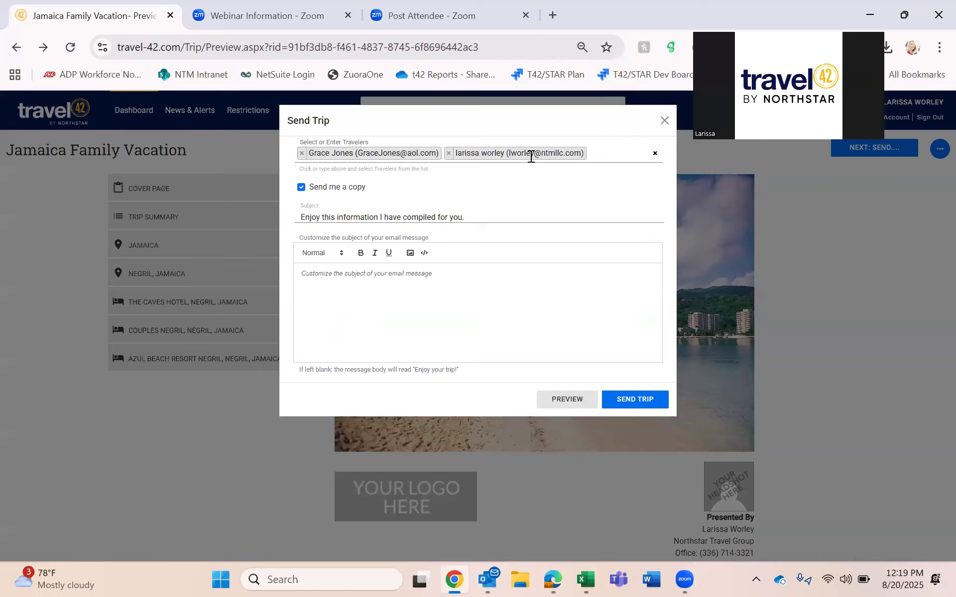
click(665, 121)
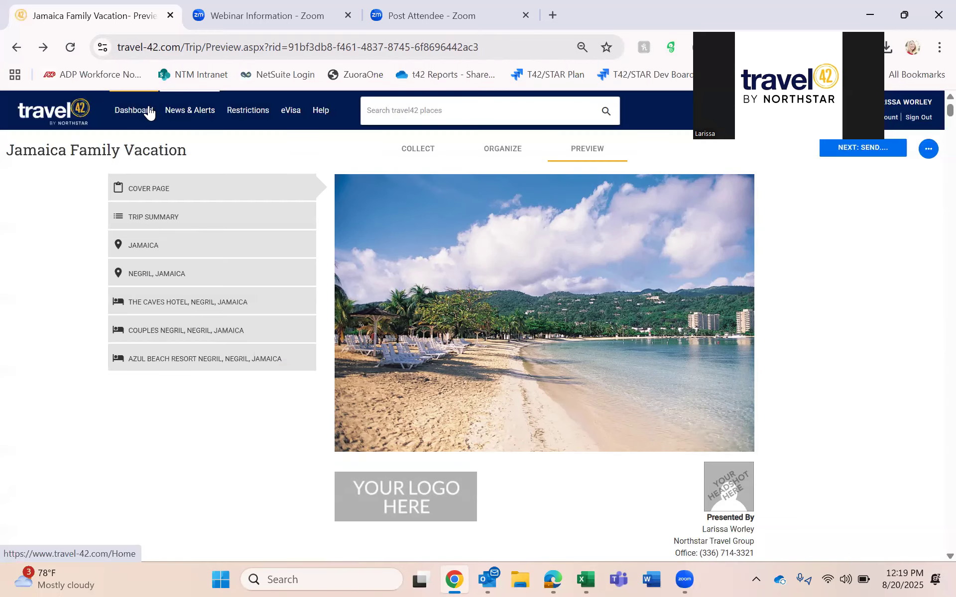
In the dashboard's trip list, examine the management options available for the Jamaica Hotels trip.
click(149, 111)
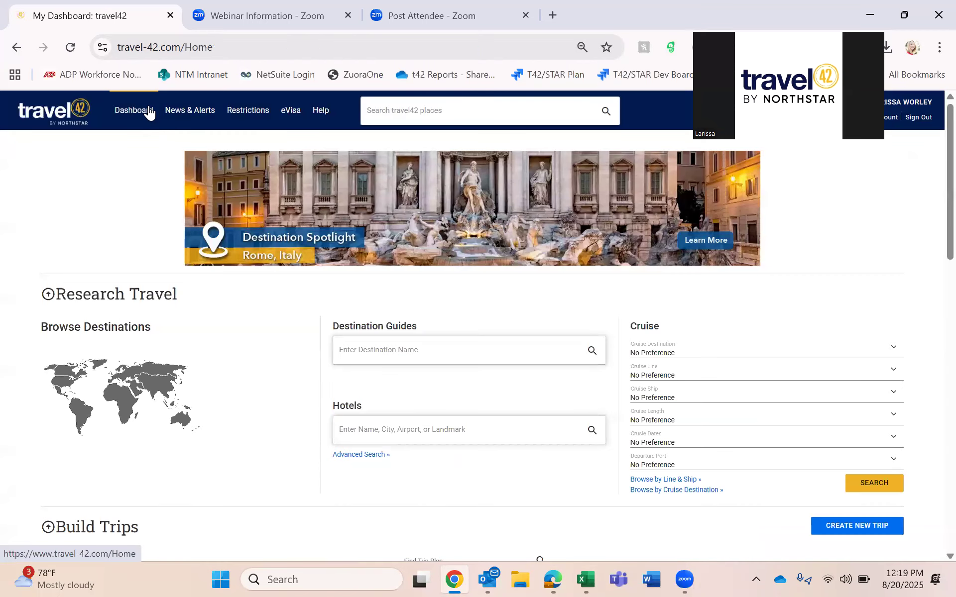
scroll(931, 246, down, 5)
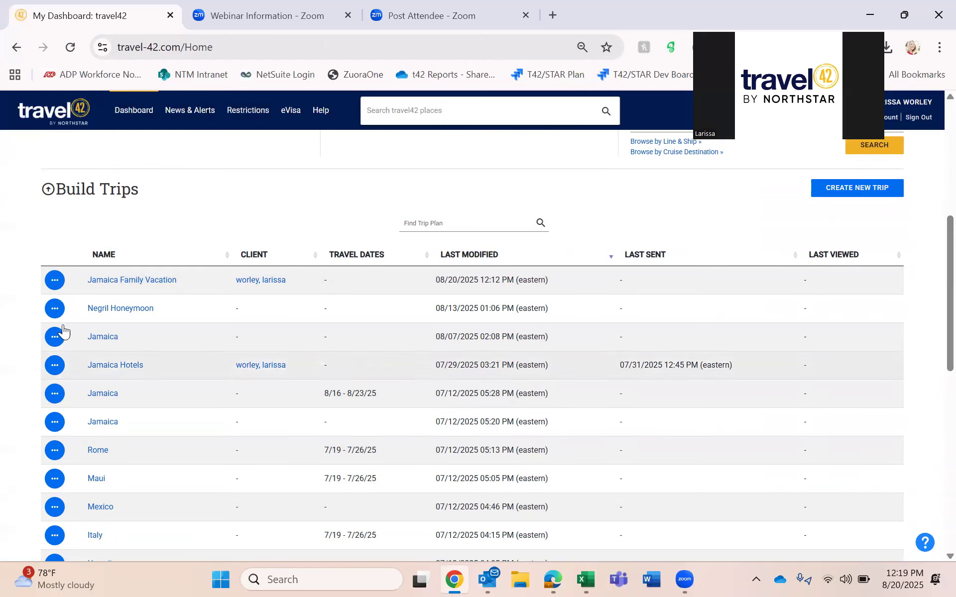
click(54, 366)
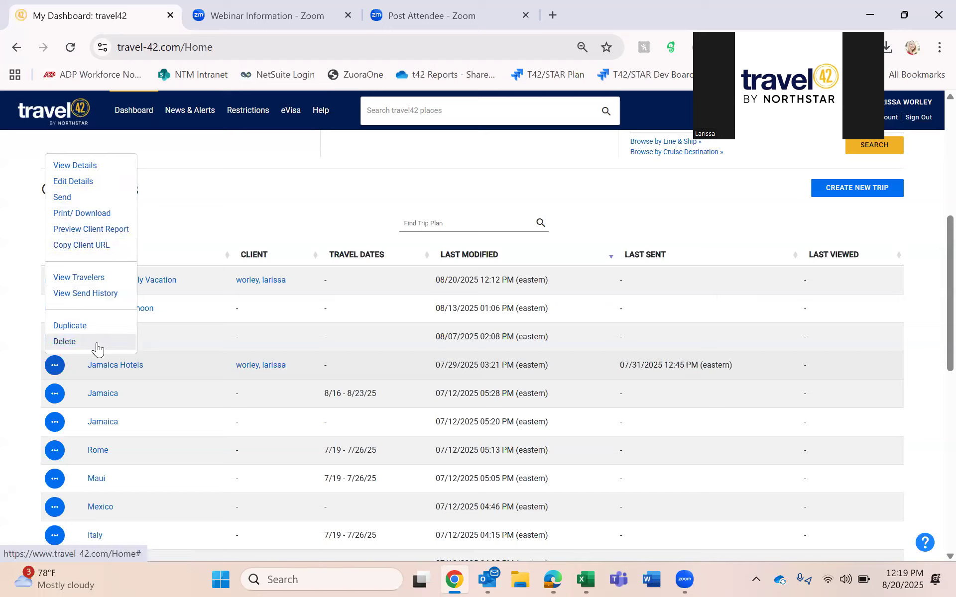
click(233, 144)
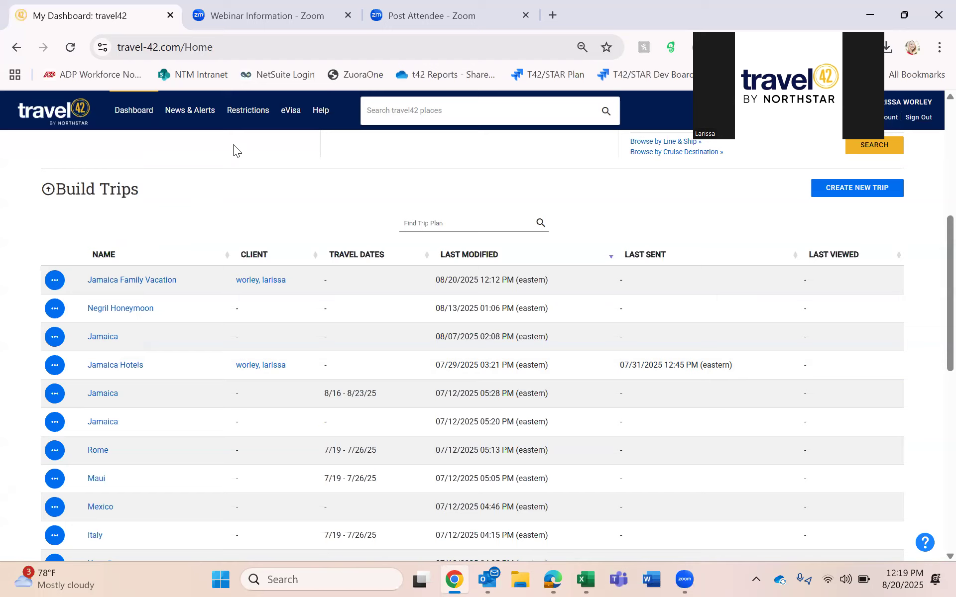
Duplicate the Jamaica Family Vacation trip from the dashboard's trip list.
click(55, 280)
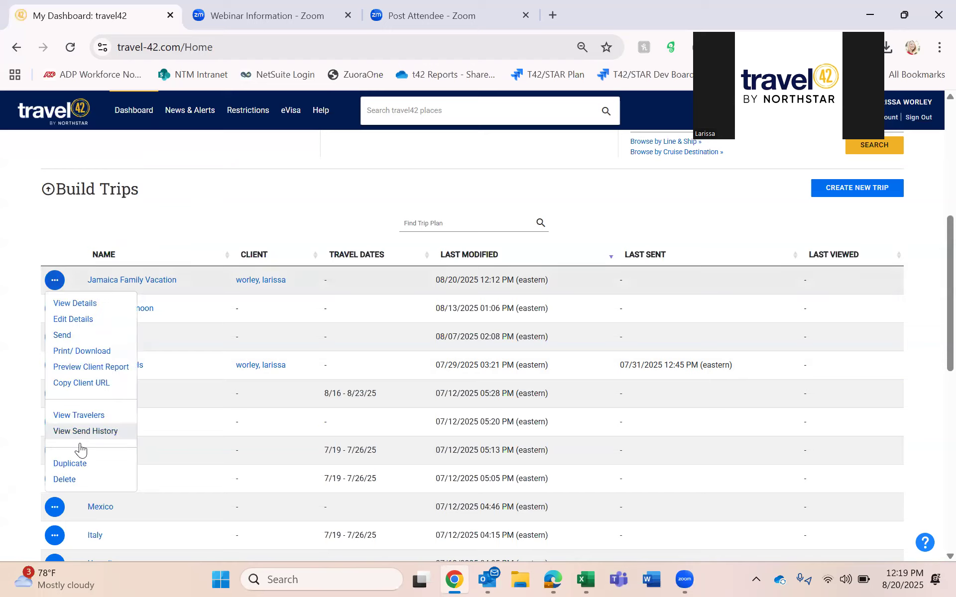
click(70, 464)
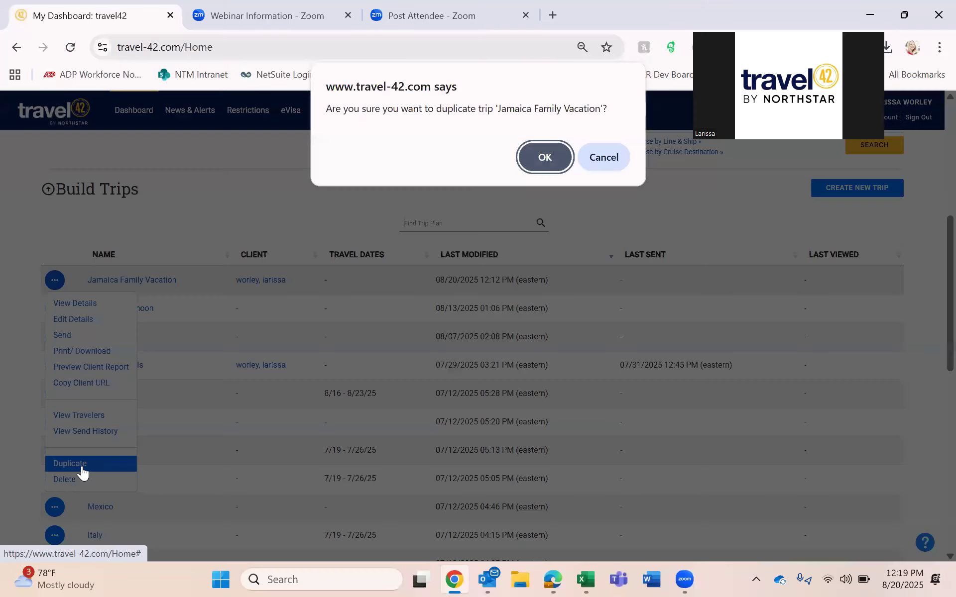
click(546, 154)
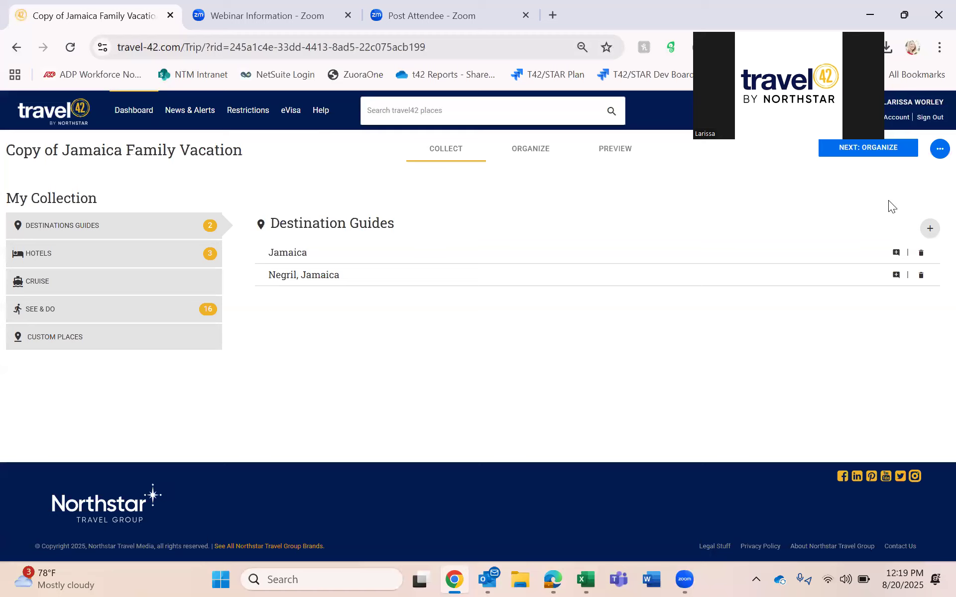
Examine the duplicated trip's editable details, close the form unsaved and return to the dashboard's trip list.
click(937, 157)
click(915, 173)
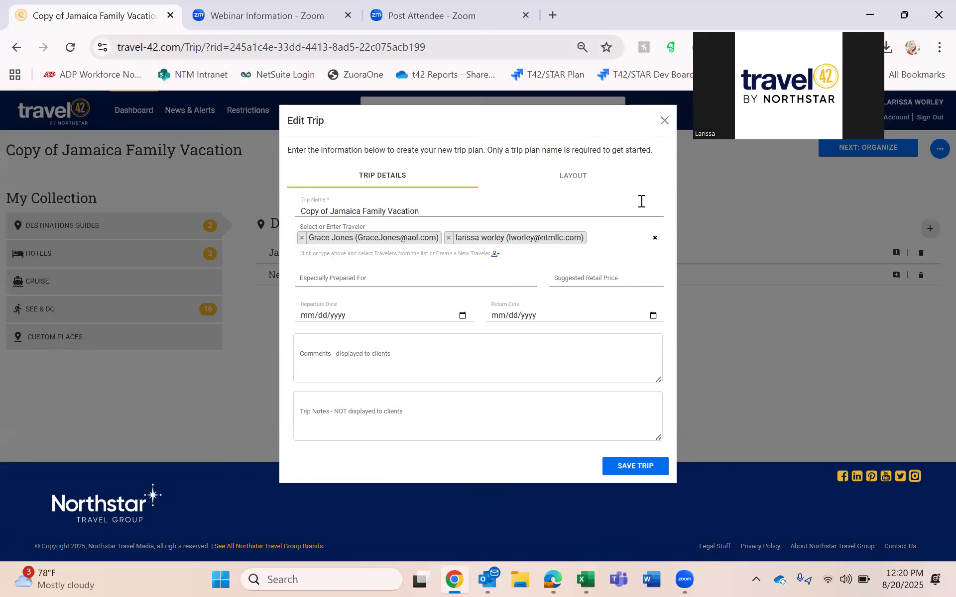
click(664, 122)
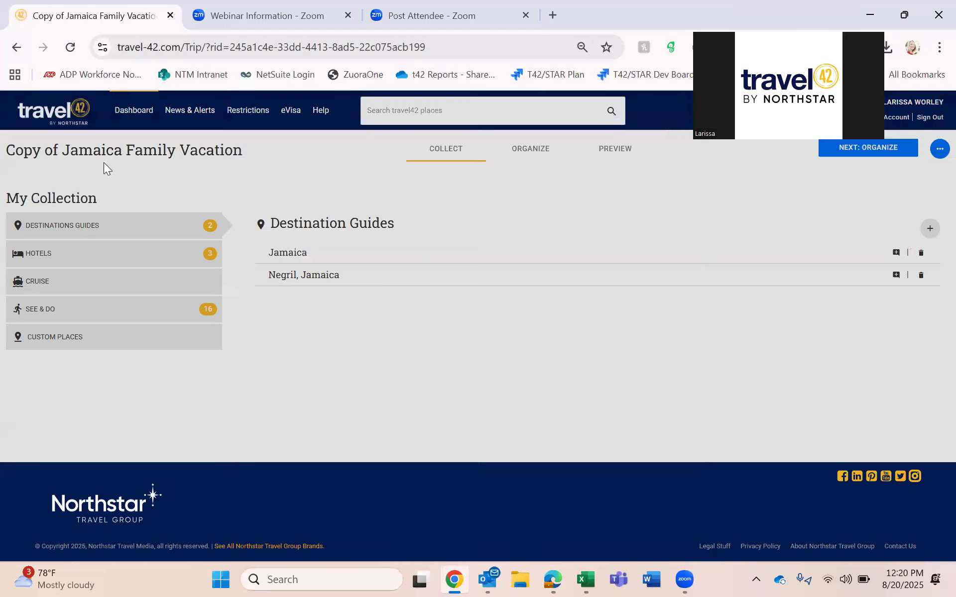
click(137, 112)
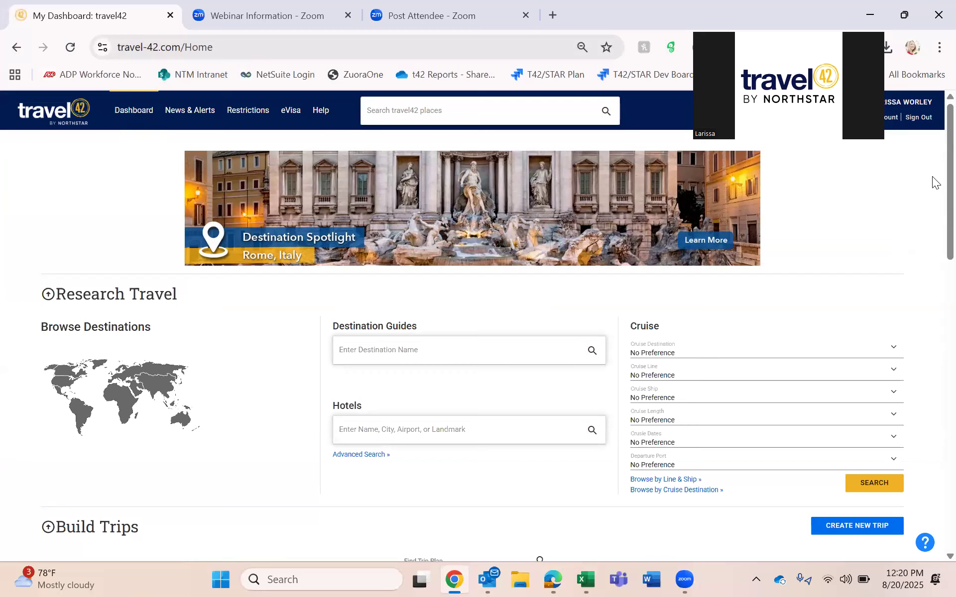
scroll(931, 274, down, 7)
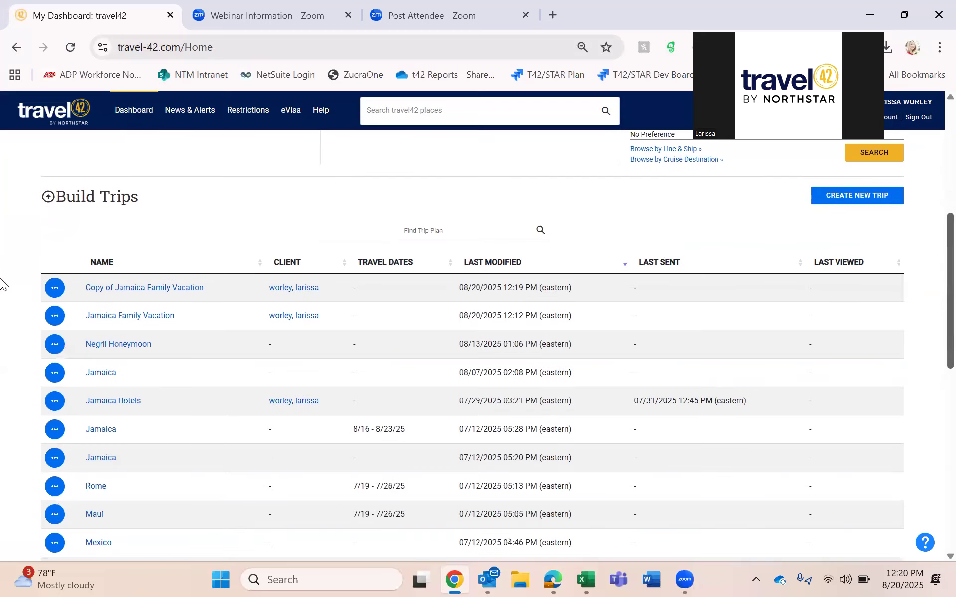
Examine the management options for the copied Jamaica Family Vacation trip and review the rest of the dashboard's trip list.
click(55, 288)
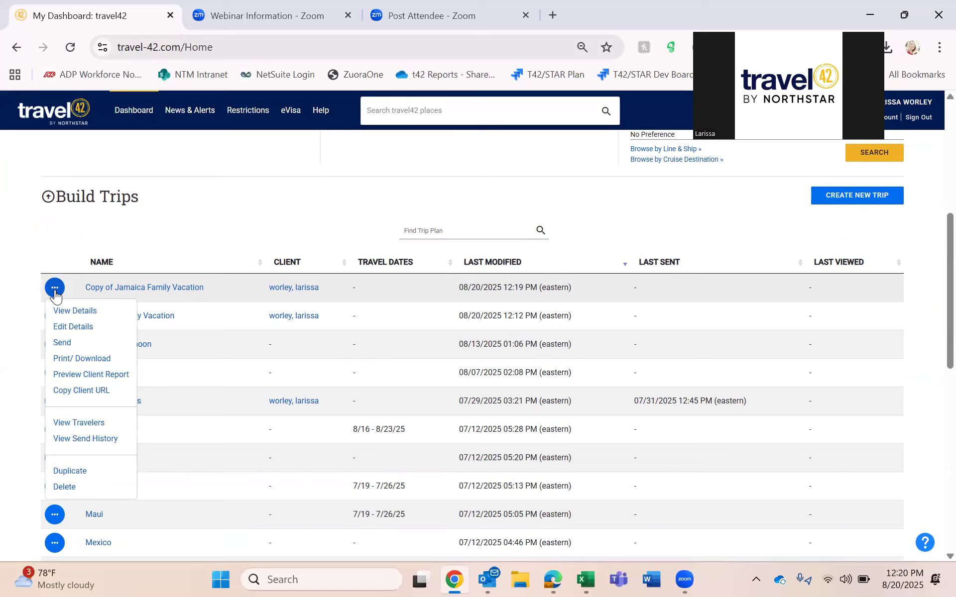
click(55, 290)
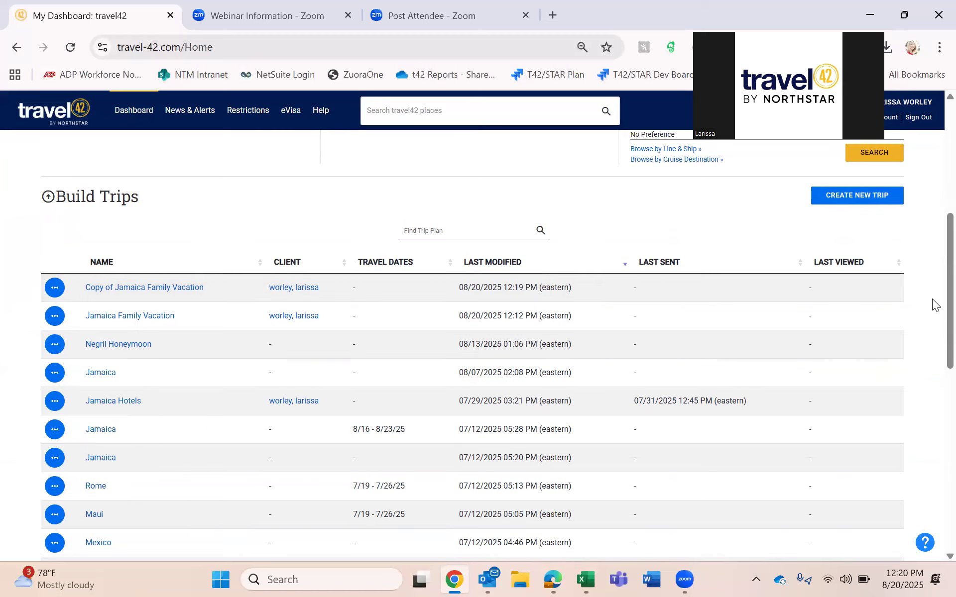
scroll(934, 304, down, 1)
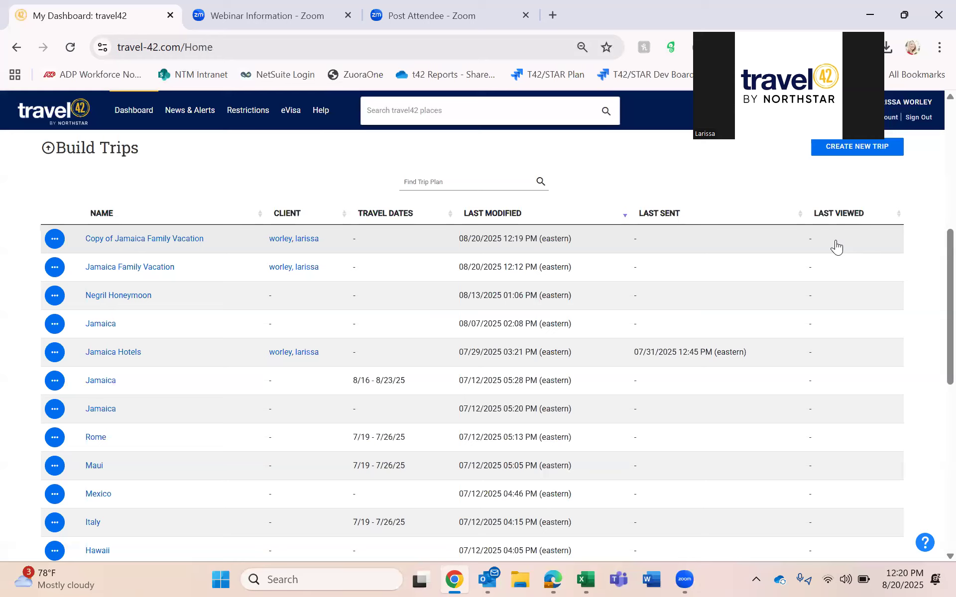
scroll(932, 279, down, 4)
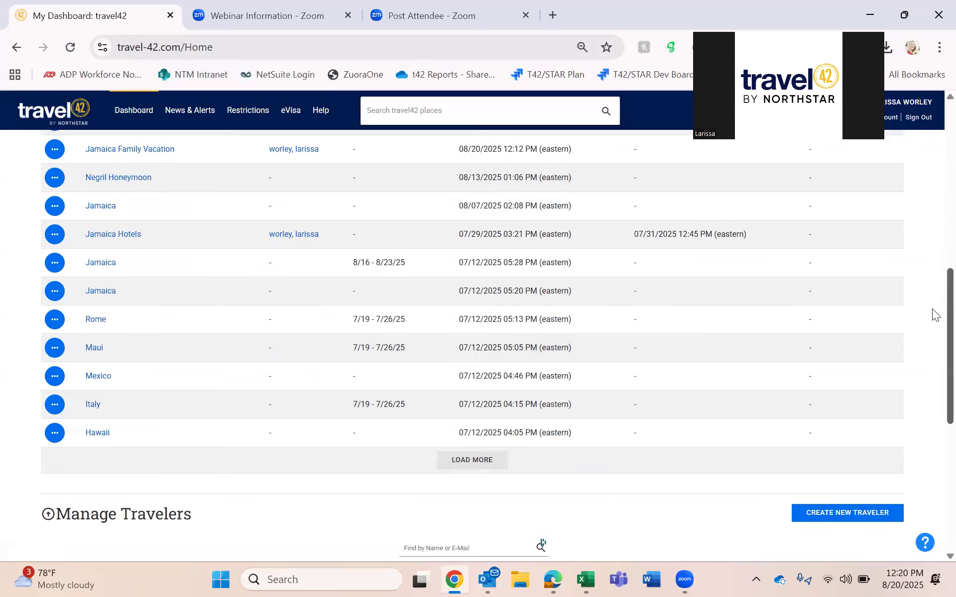
scroll(932, 284, up, 3)
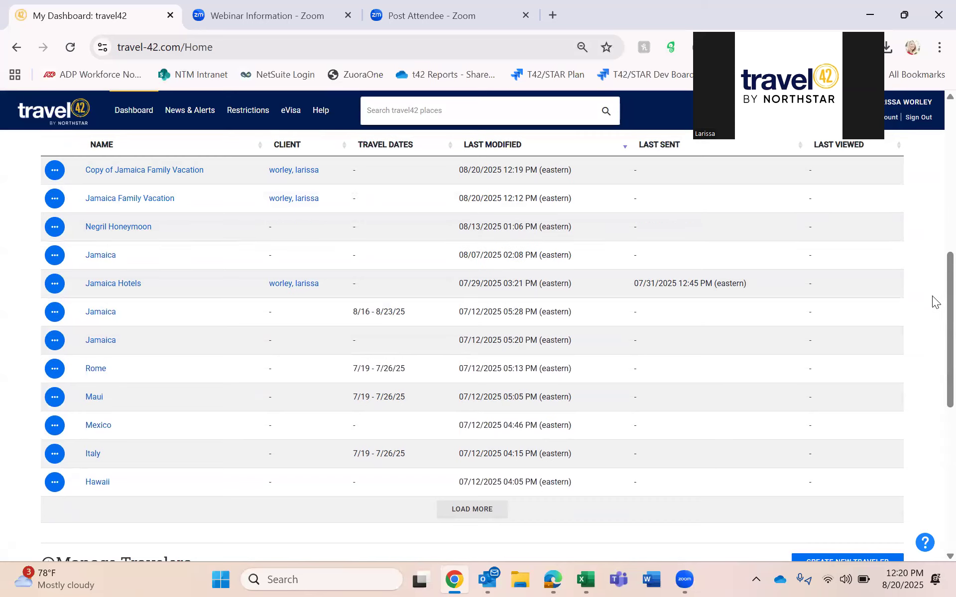
scroll(934, 301, up, 2)
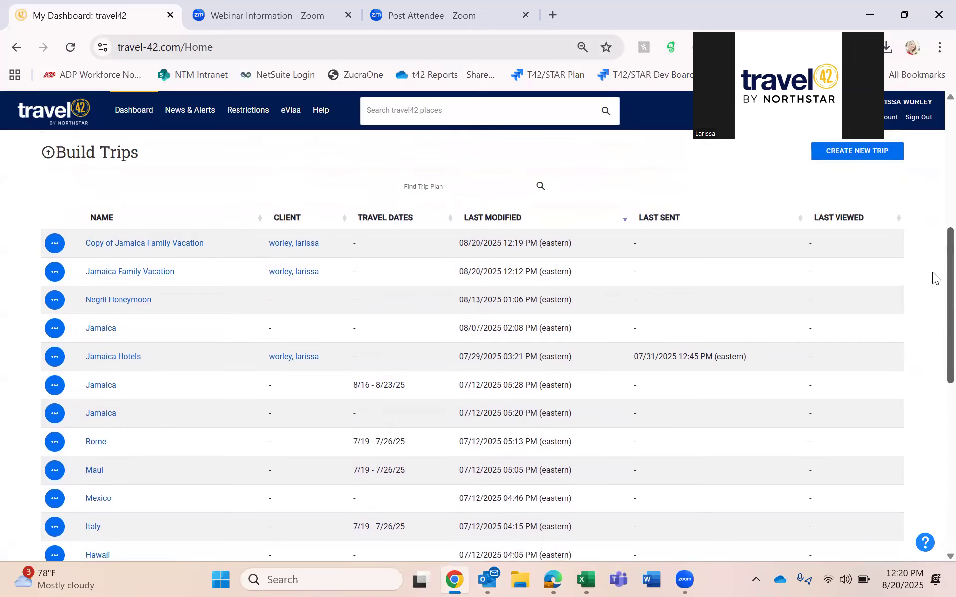
Examine the dashboard's Manage Travelers section, return to the Research Travel area and shift the floating video thumbnail slightly down.
scroll(934, 277, down, 5)
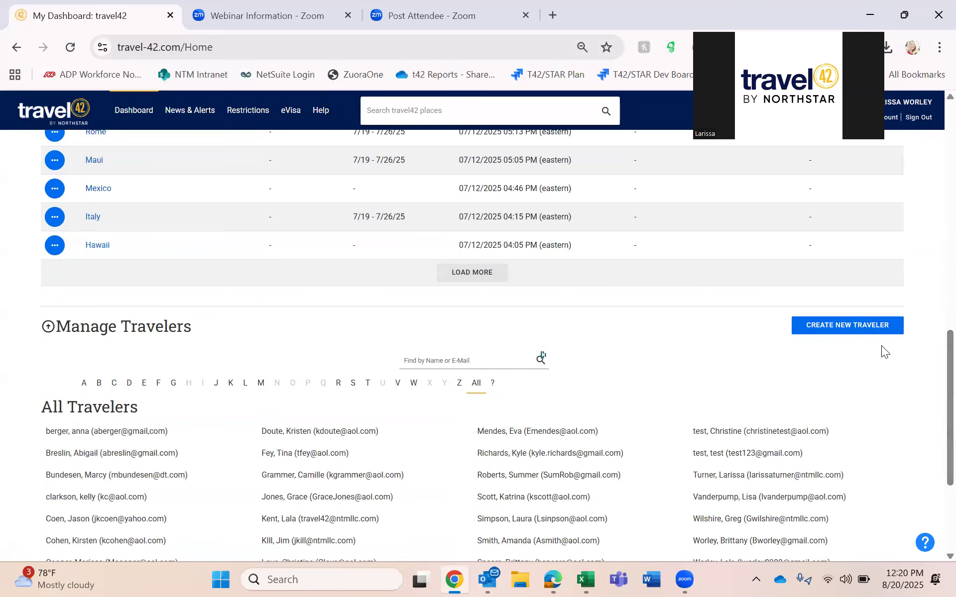
scroll(932, 299, up, 10)
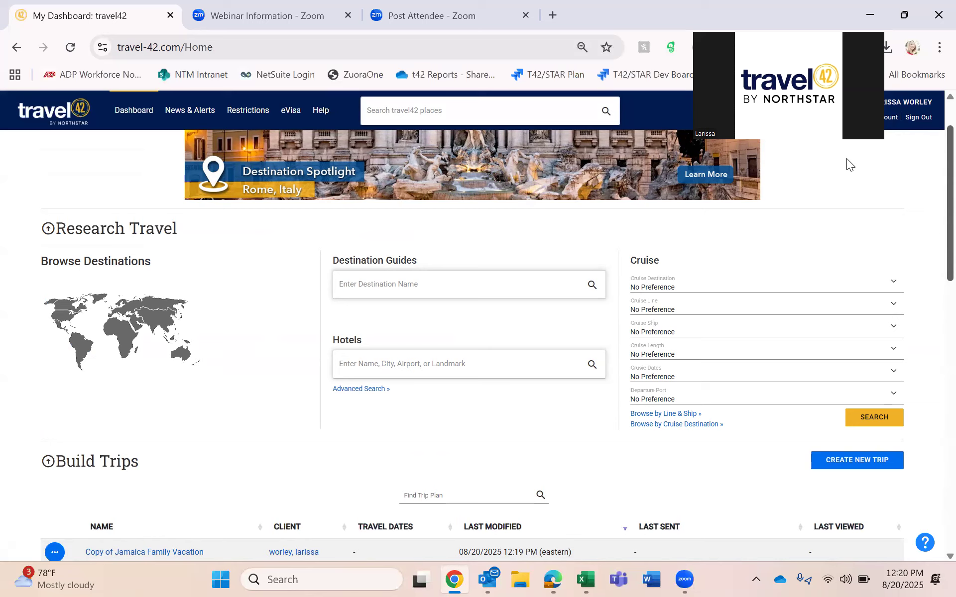
drag(846, 158, 838, 198)
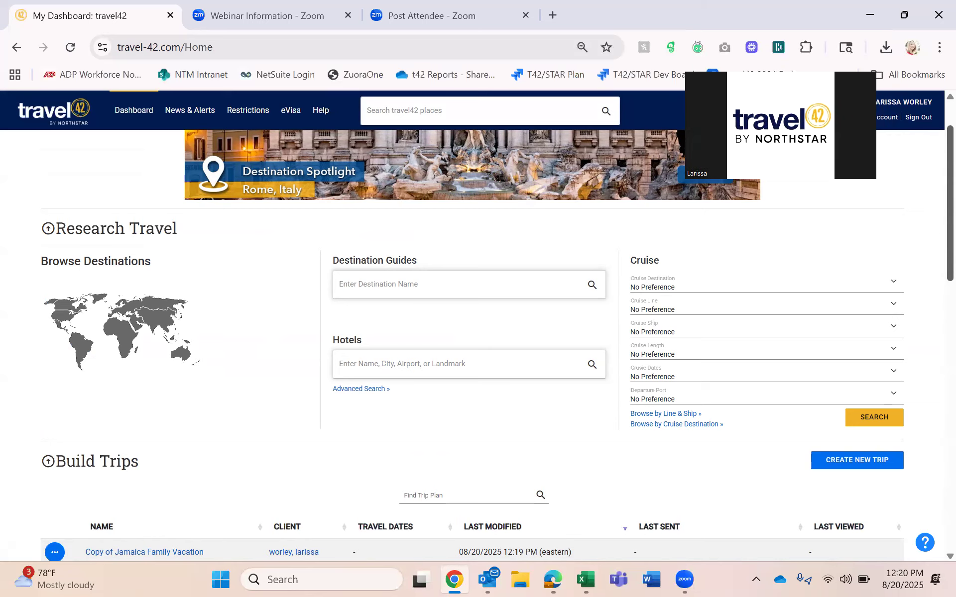